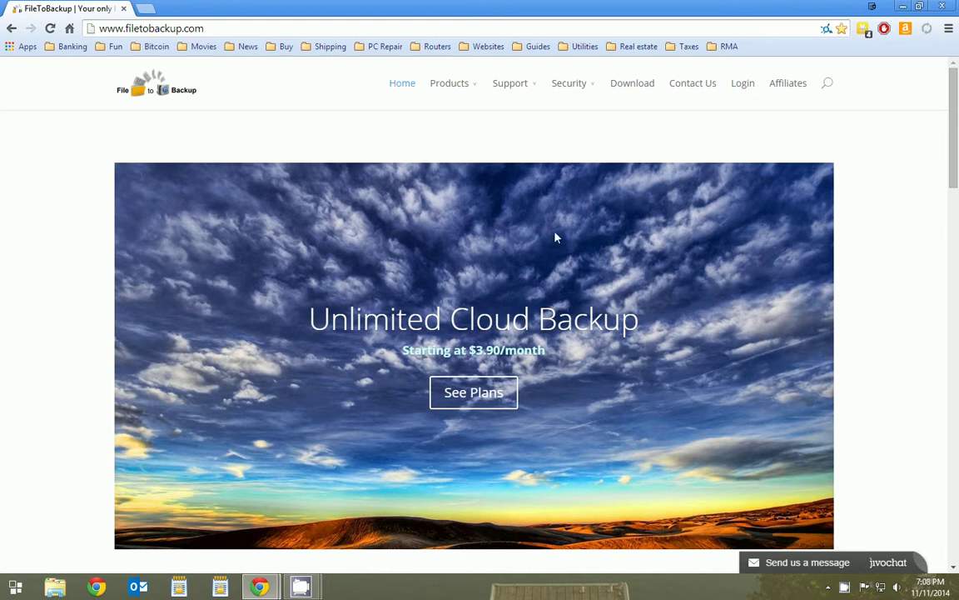
Scroll the filetobackup.com homepage down to the Easy Install, Continuous Backup and Feel Safe features.
scroll(567, 244, down, 4)
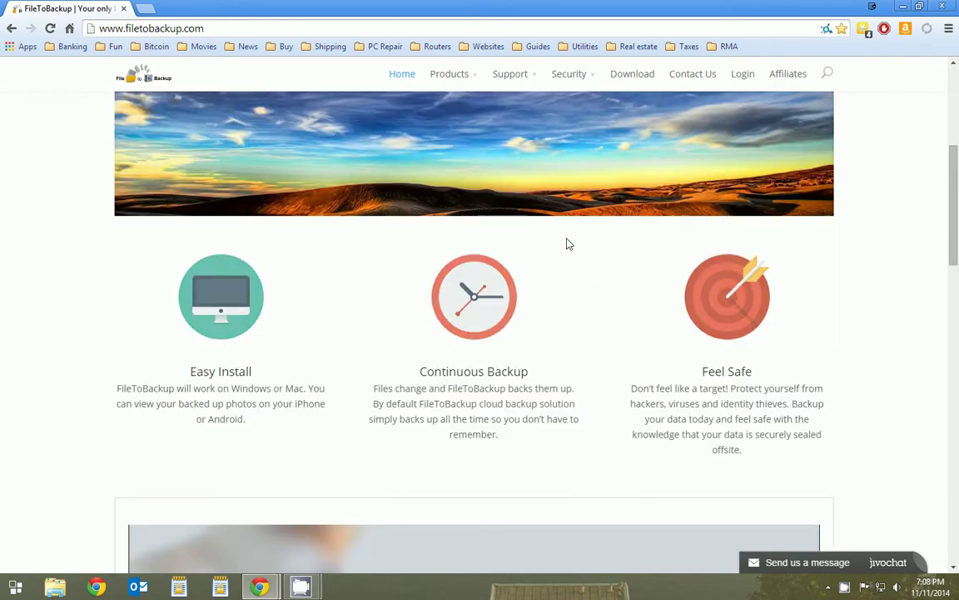
scroll(865, 371, down, 2)
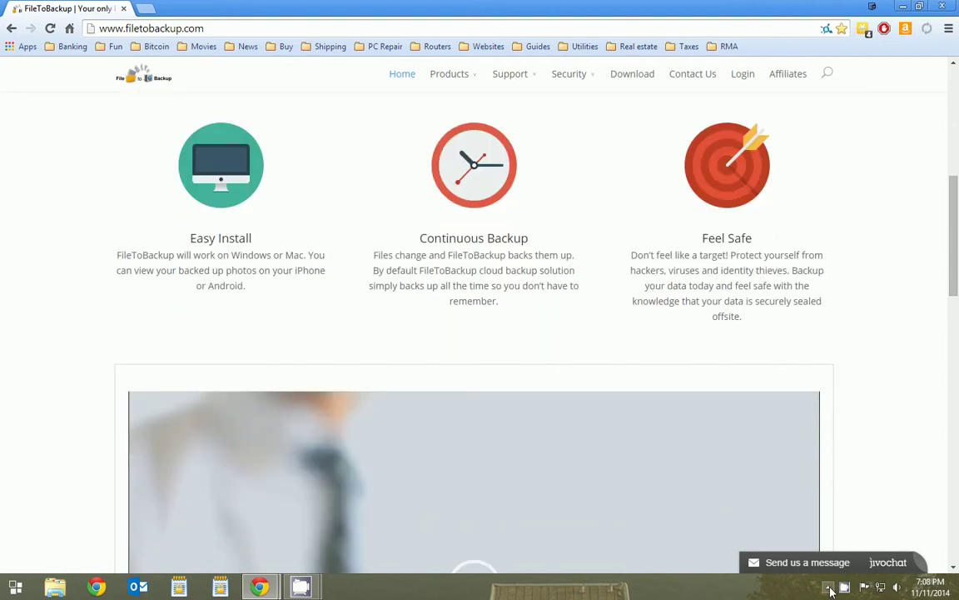
Check File to Backup's status from its tray icon, which reports no backup folders set.
click(830, 589)
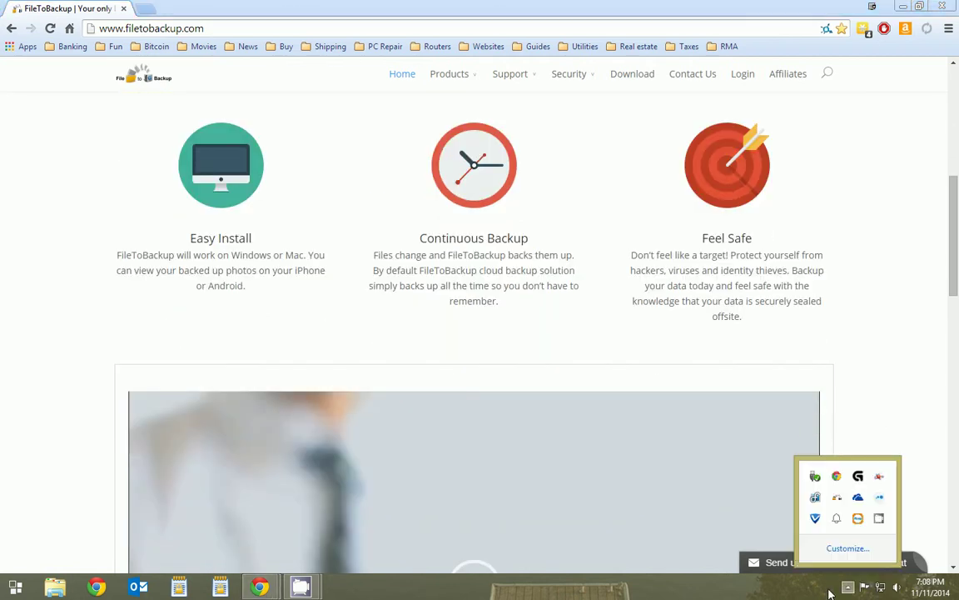
right_click(837, 500)
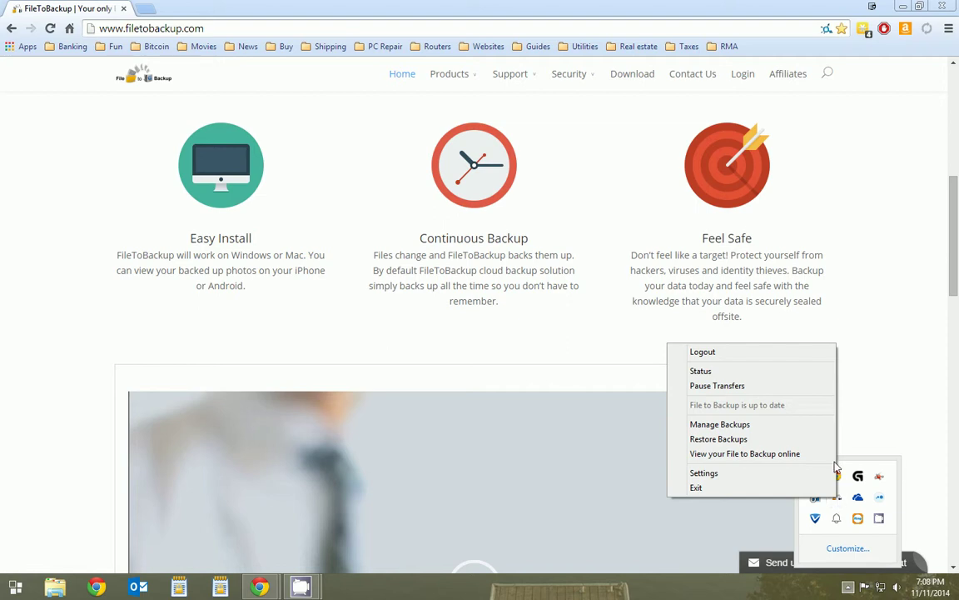
click(786, 379)
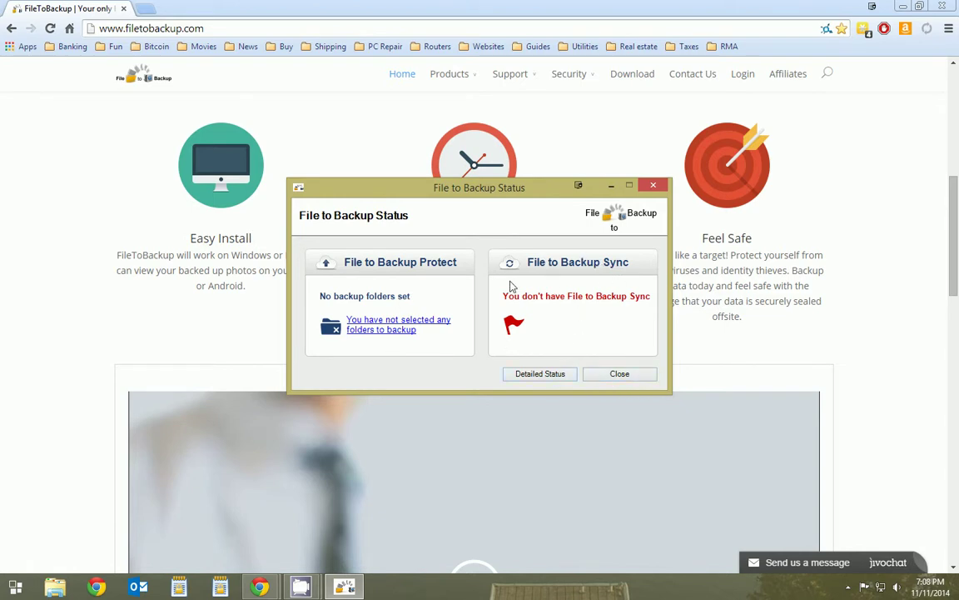
click(622, 374)
click(848, 588)
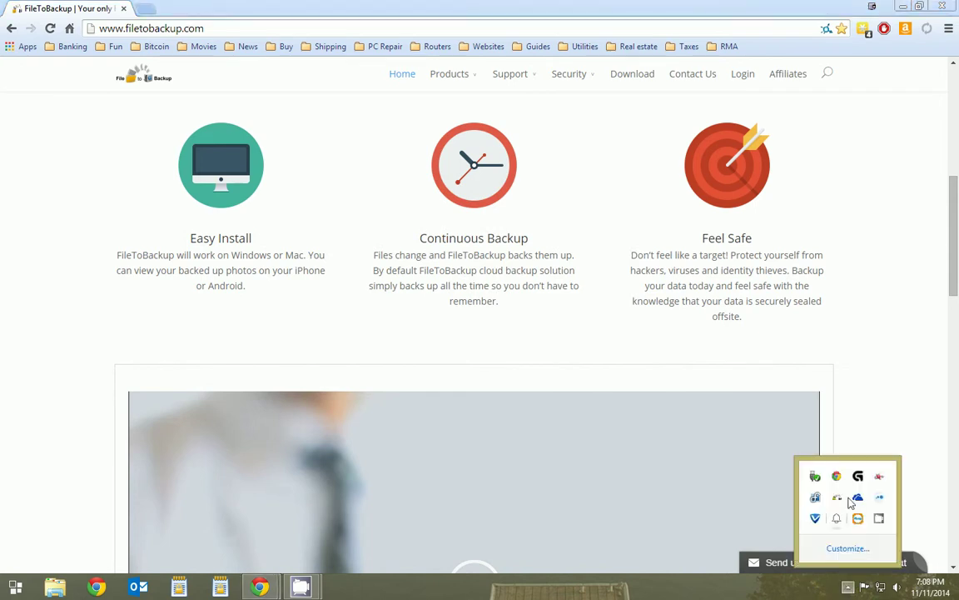
Open Manage Backups, browse drives C:\, D:\, K:\ and Z:\, and tick D:\'s Shared folder.
right_click(837, 498)
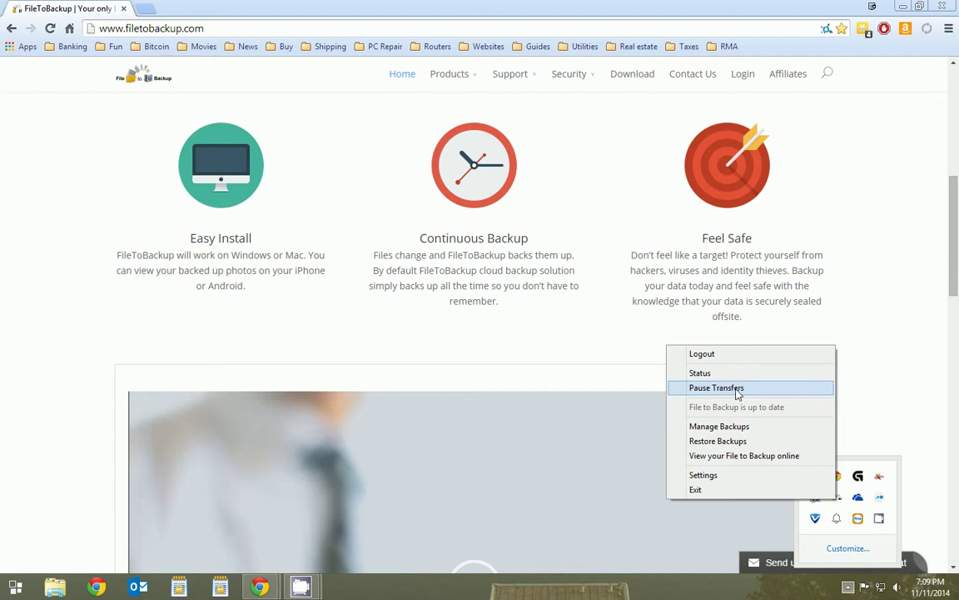
click(720, 427)
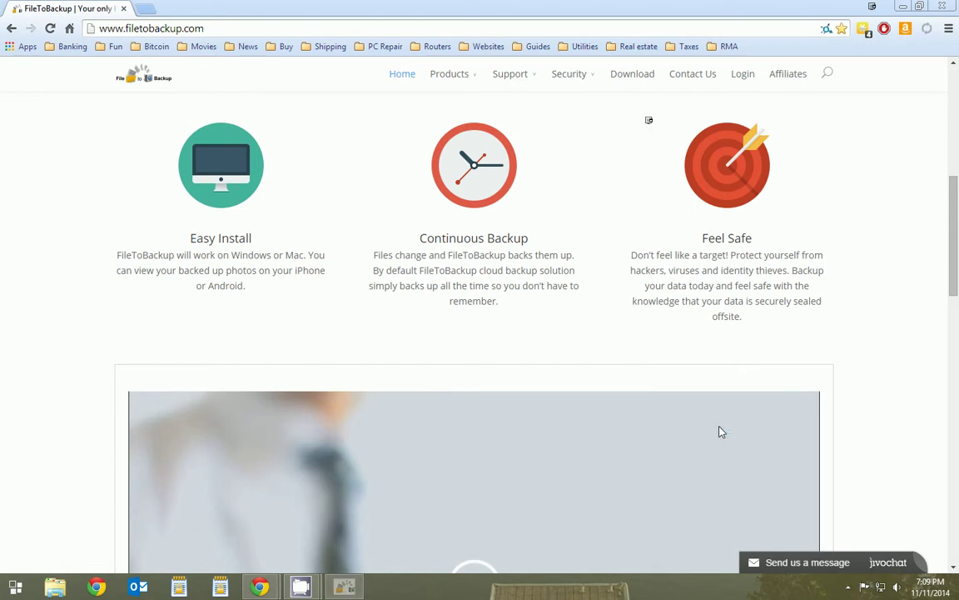
click(247, 320)
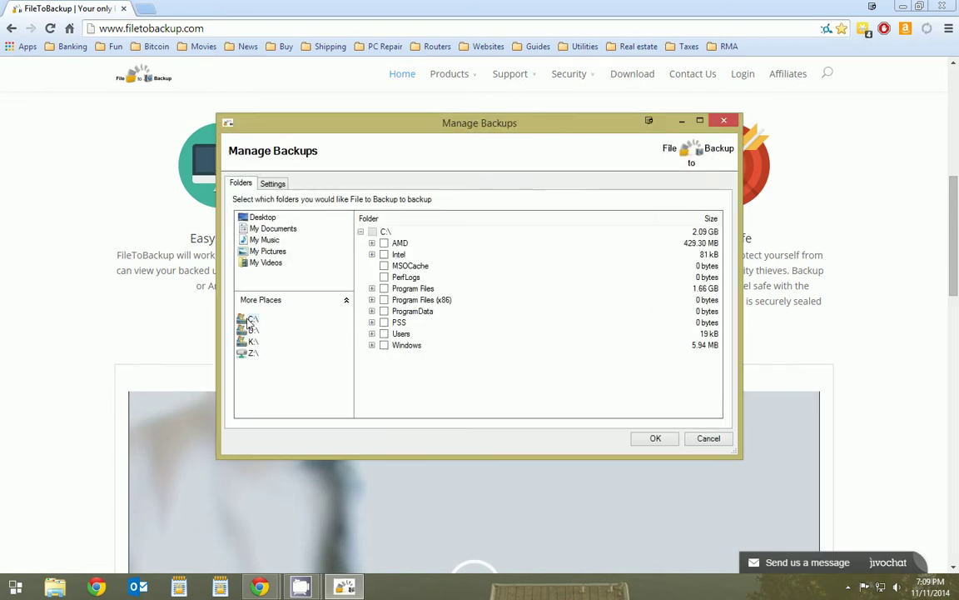
click(249, 330)
click(258, 343)
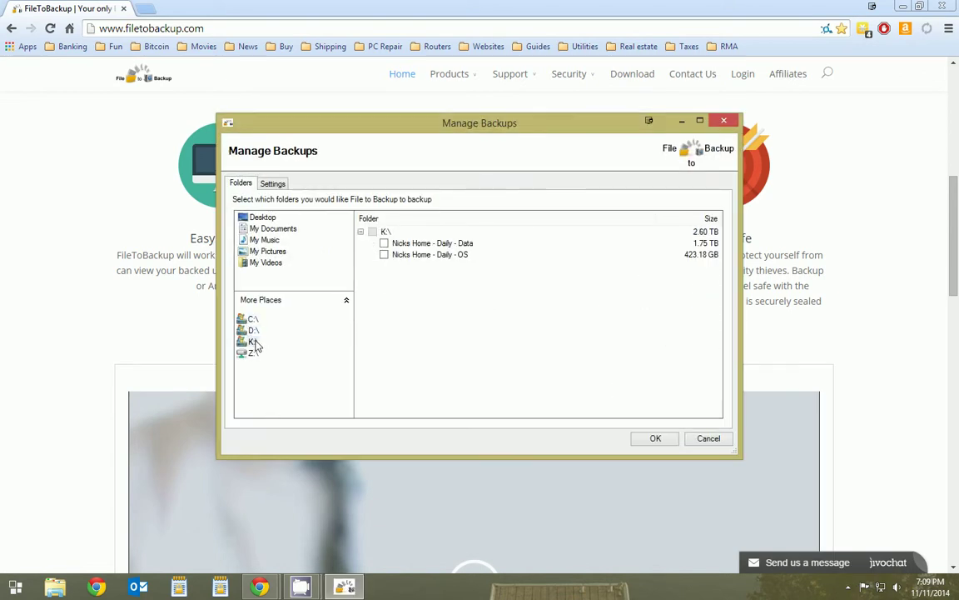
click(253, 352)
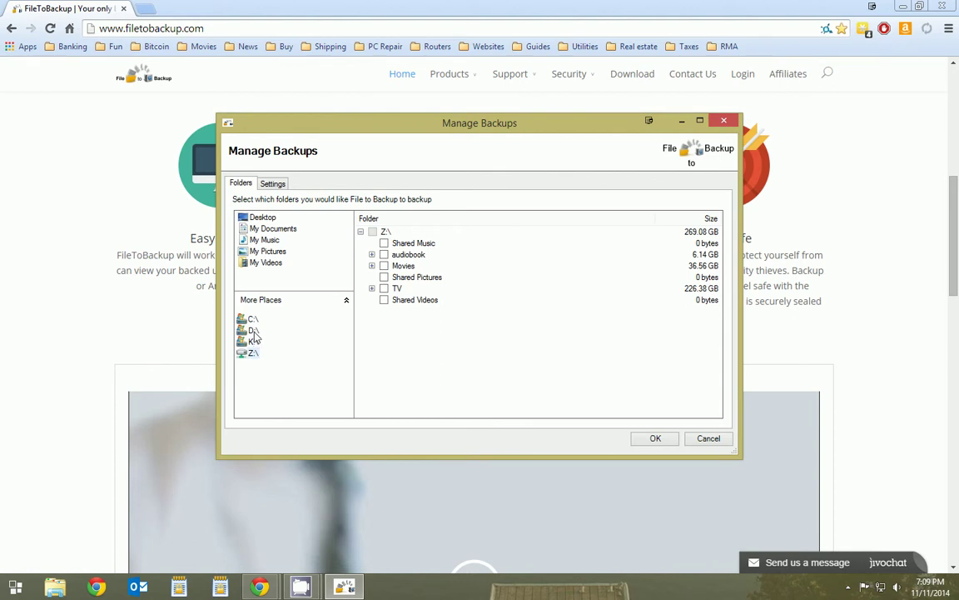
click(255, 331)
click(255, 321)
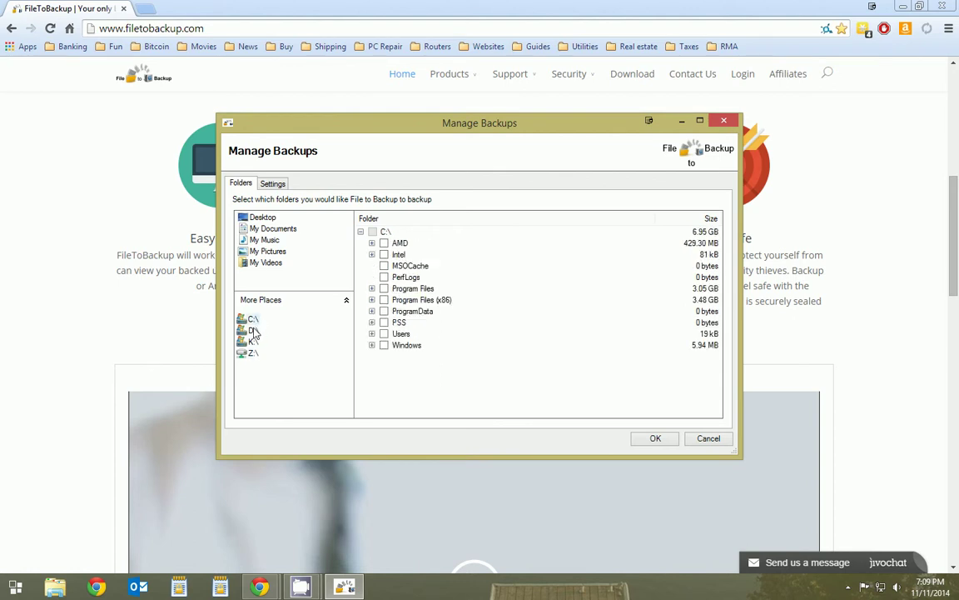
click(254, 330)
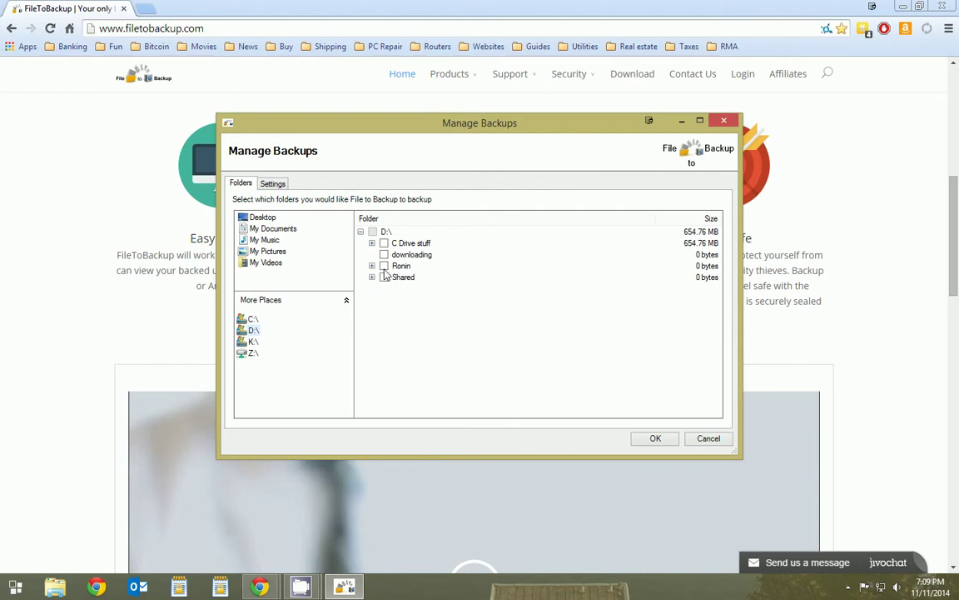
click(384, 277)
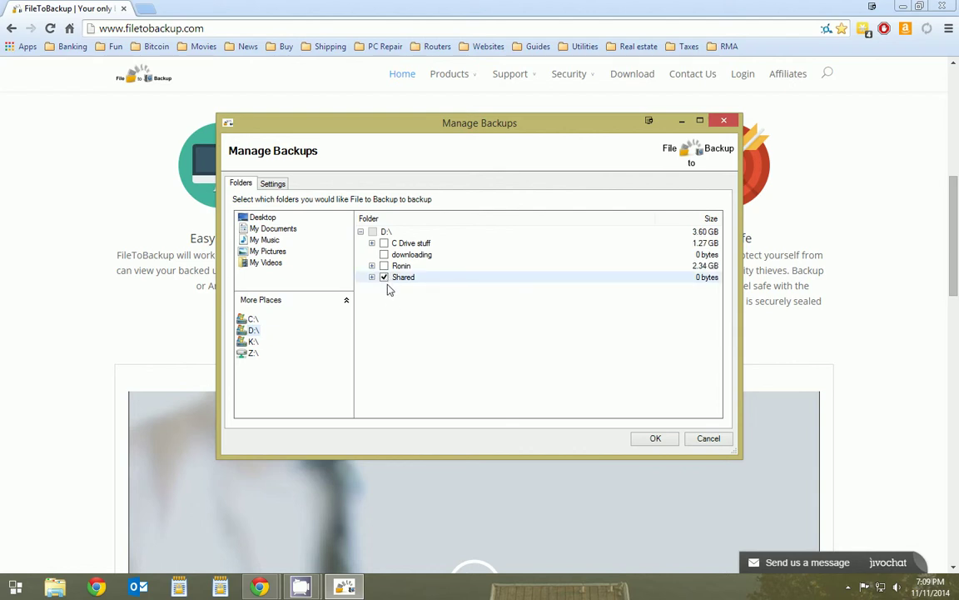
Review the hourly backup schedule and the excluded file types (.chk, .exe, .iso, .lnk, .log) in Settings.
click(272, 184)
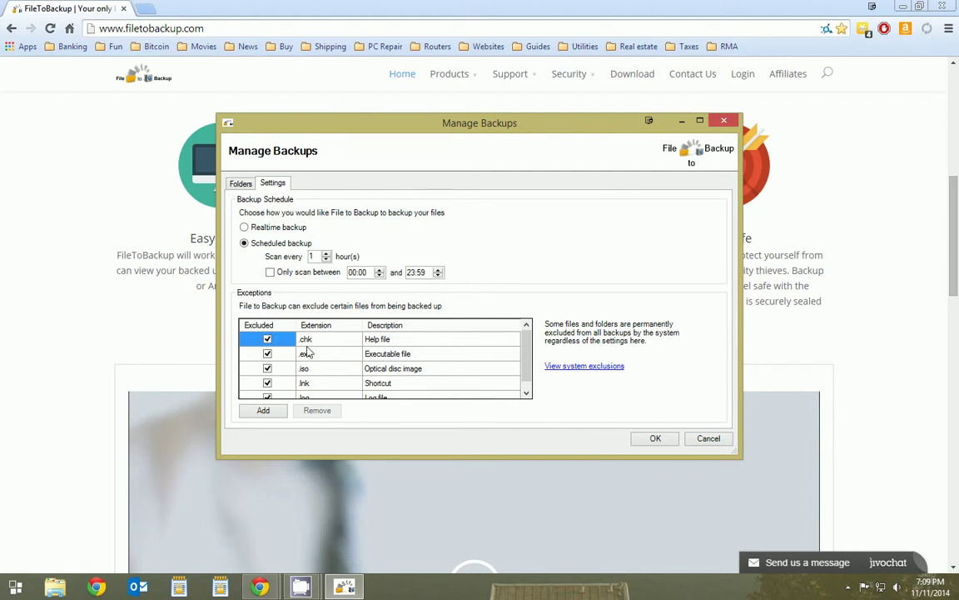
drag(528, 354, 530, 366)
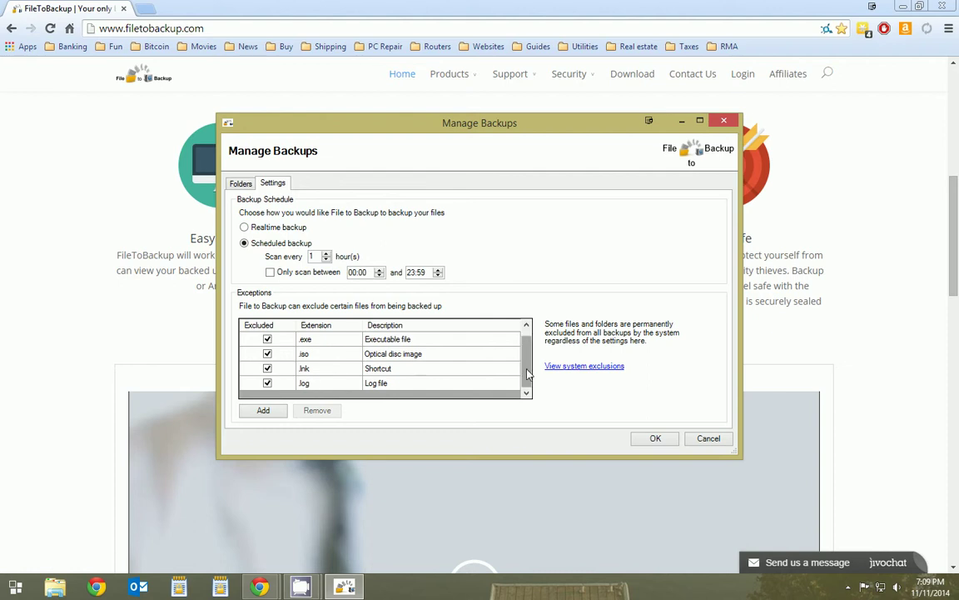
scroll(504, 382, up, 1)
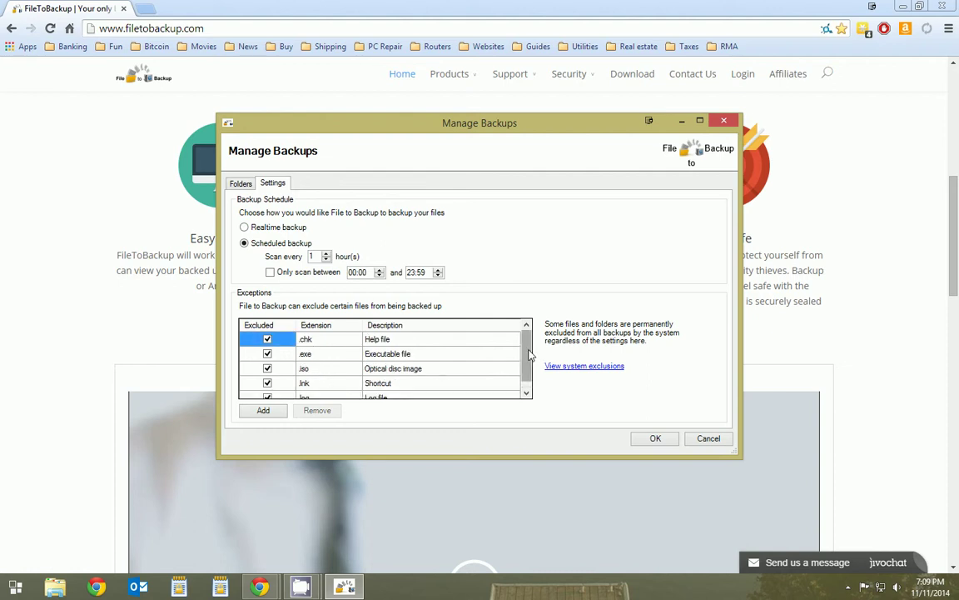
scroll(480, 337, down, 1)
scroll(480, 337, up, 1)
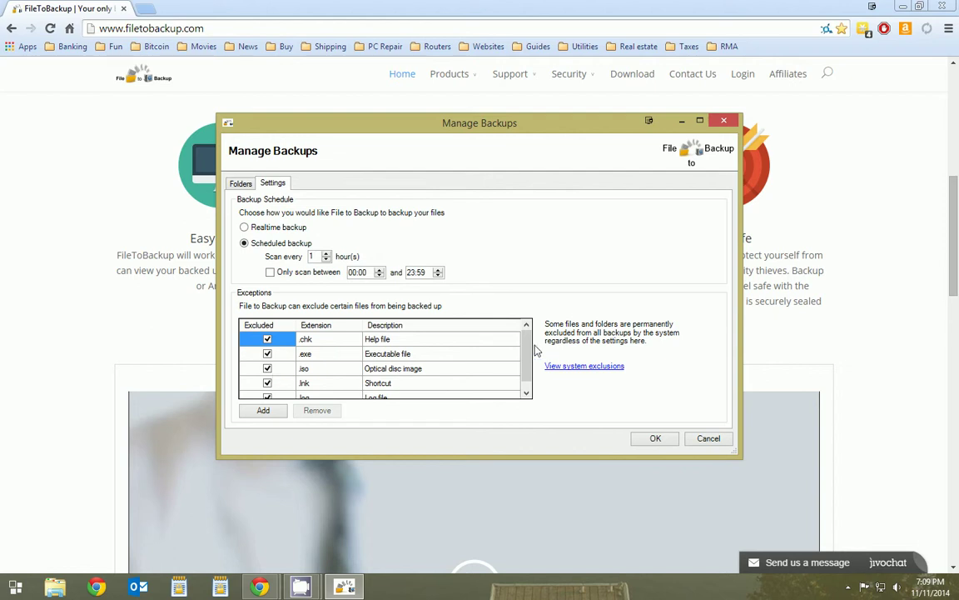
scroll(486, 364, down, 1)
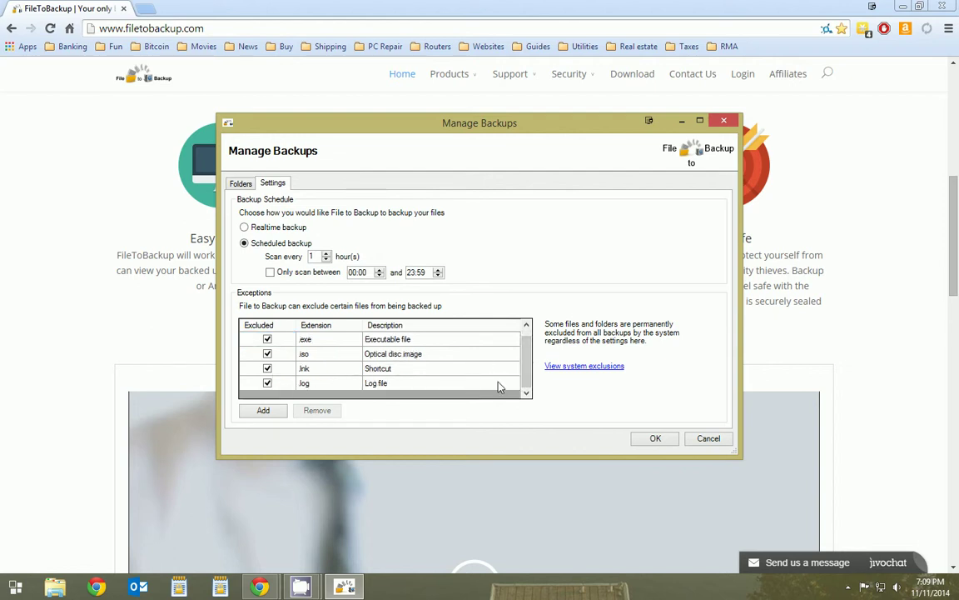
scroll(525, 368, up, 1)
drag(410, 353, 473, 379)
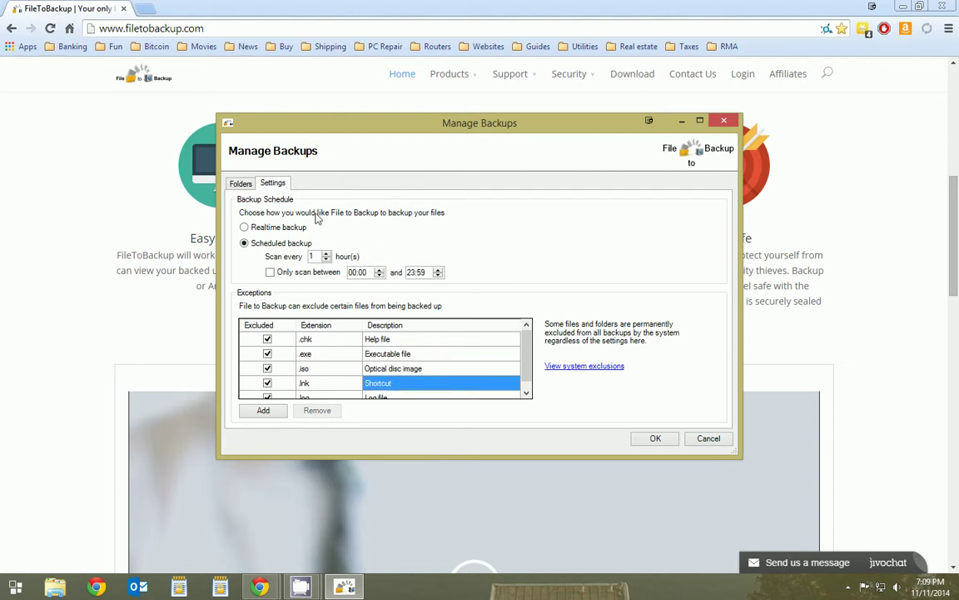
Untick Shared on the Folders tab, then browse My Documents, My Pictures, My Music and My Videos.
click(241, 182)
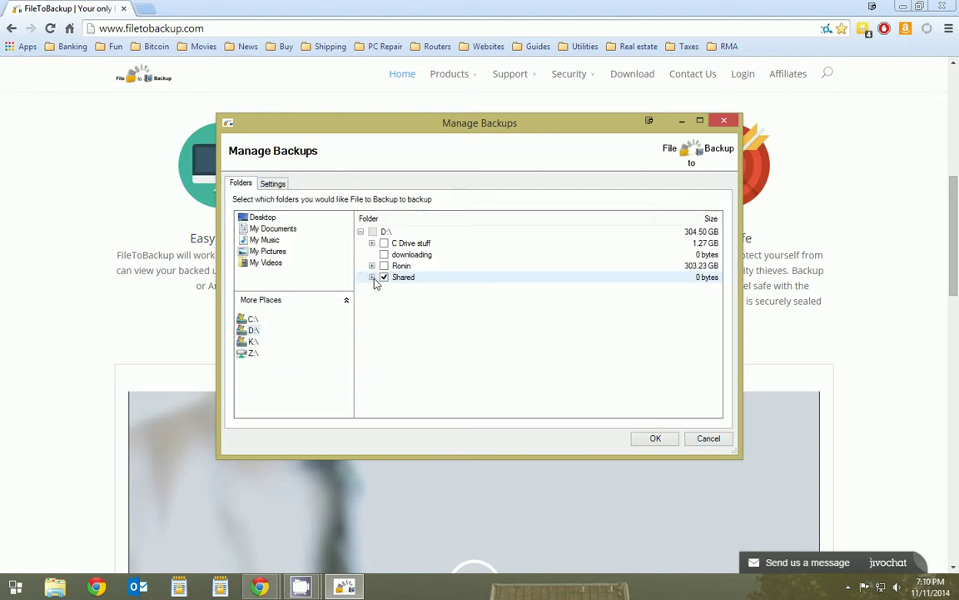
click(384, 278)
click(284, 233)
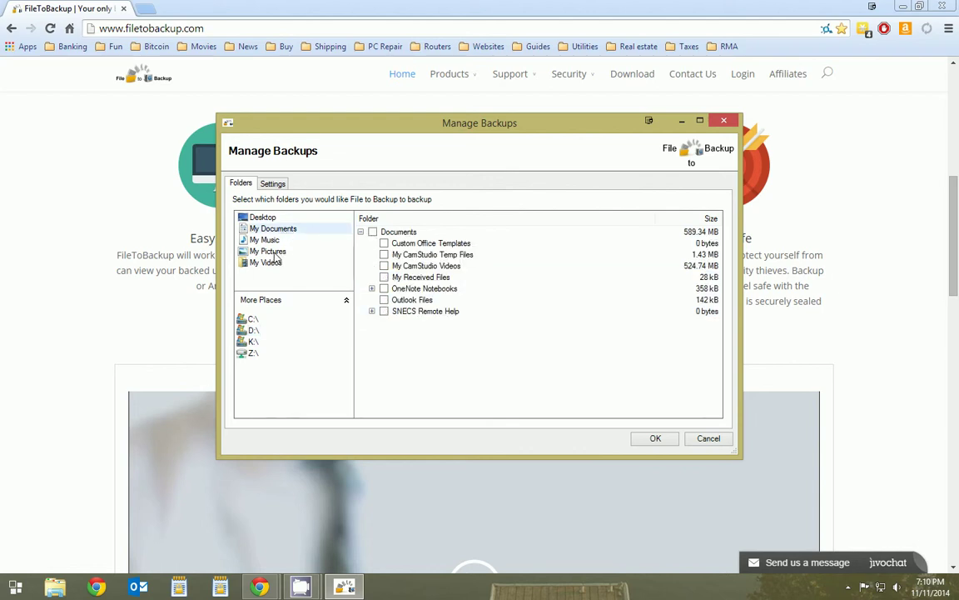
click(268, 252)
click(259, 239)
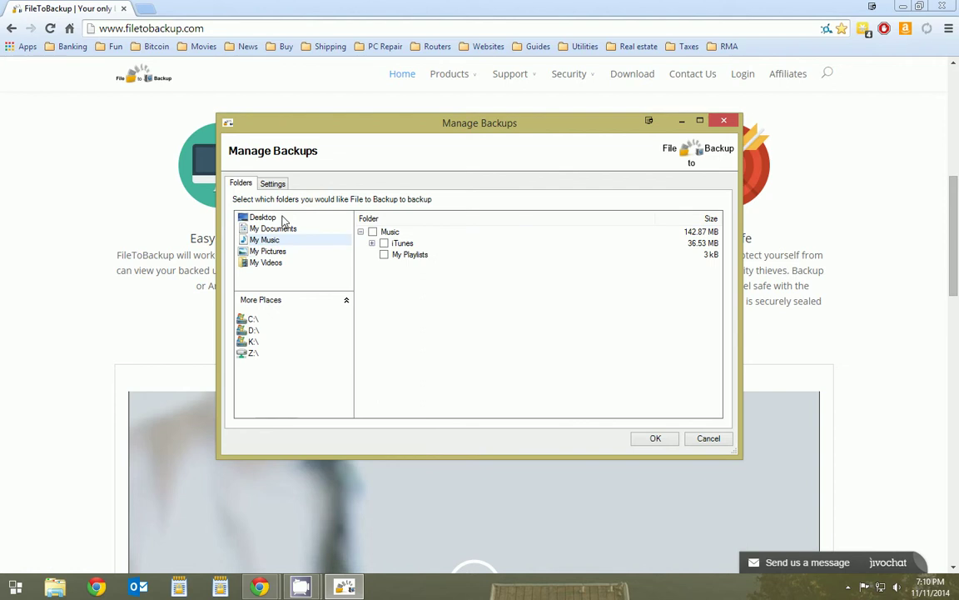
click(270, 262)
click(288, 231)
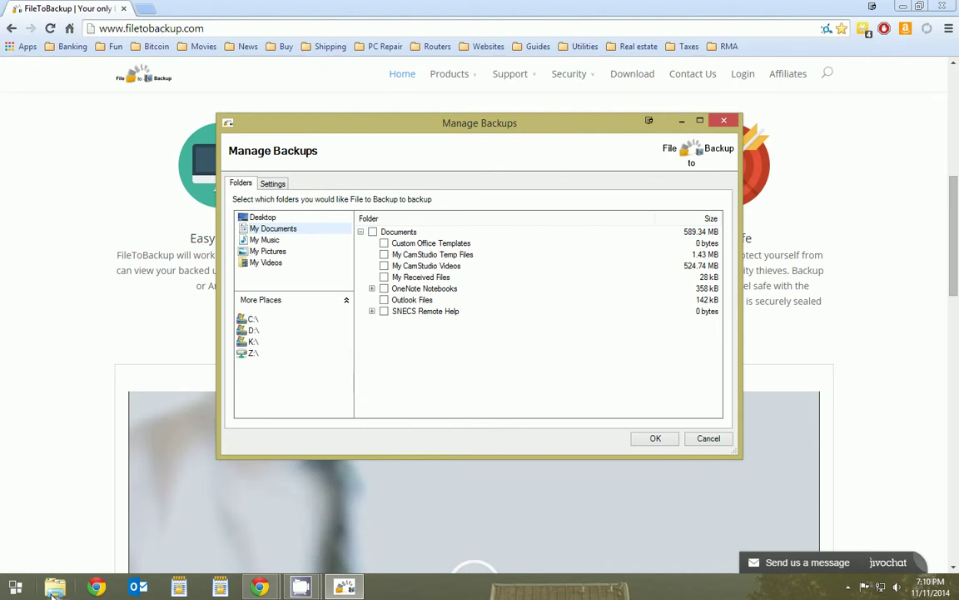
Inspect the File to Backup context-menu entry for Documents\OneNote Notebooks, then close Explorer and Manage Backups.
click(113, 500)
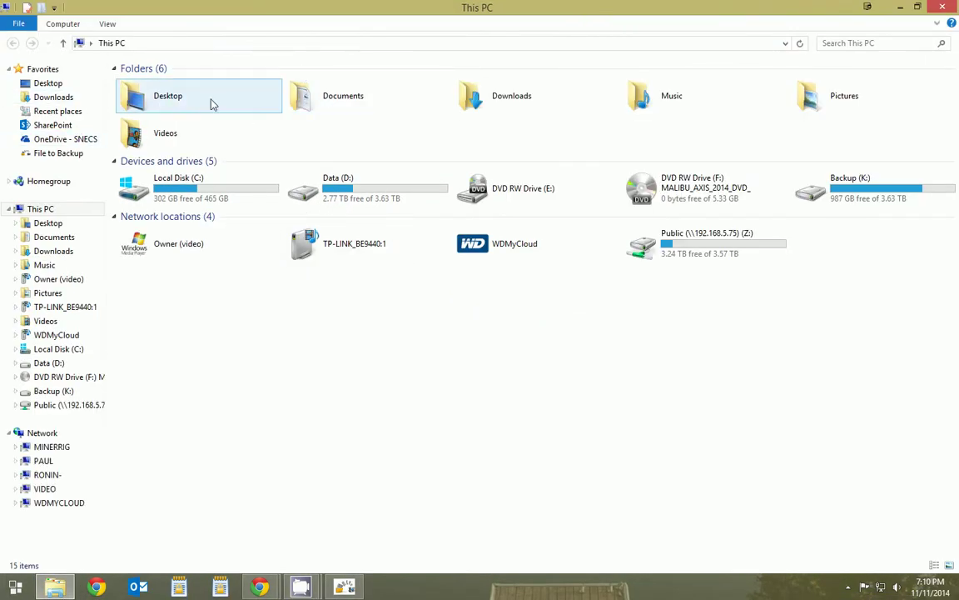
double_click(306, 100)
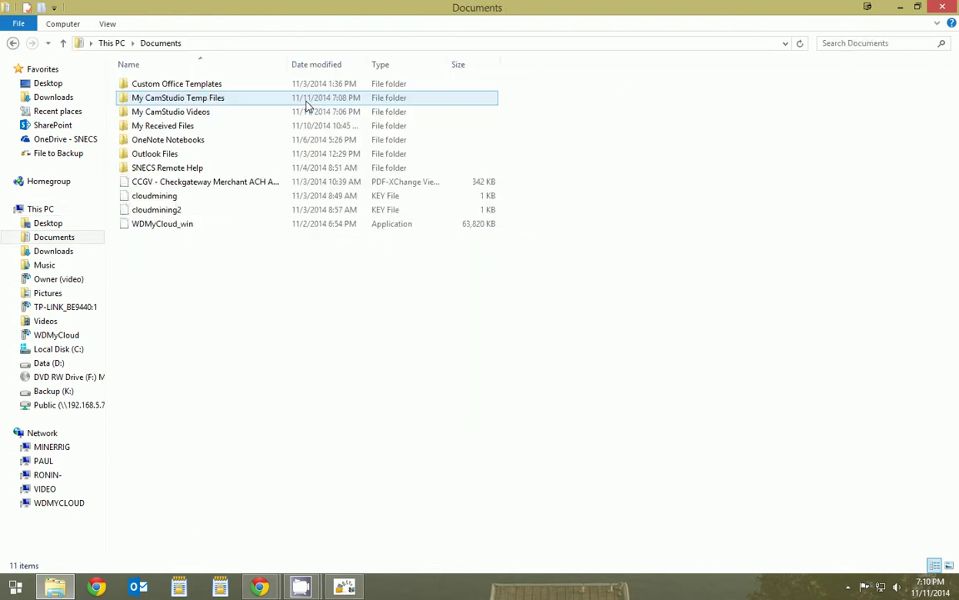
right_click(167, 141)
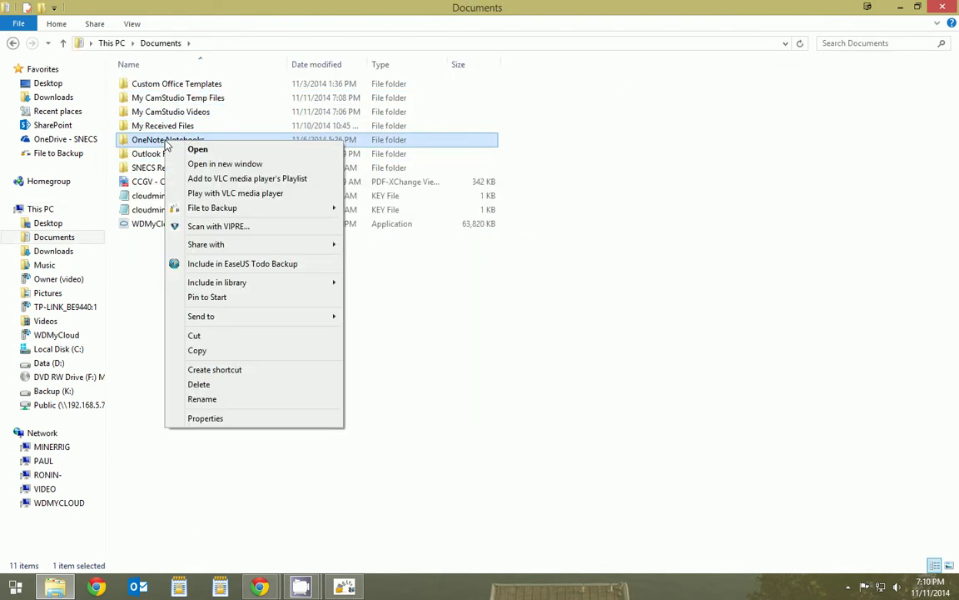
mouse_move(294, 210)
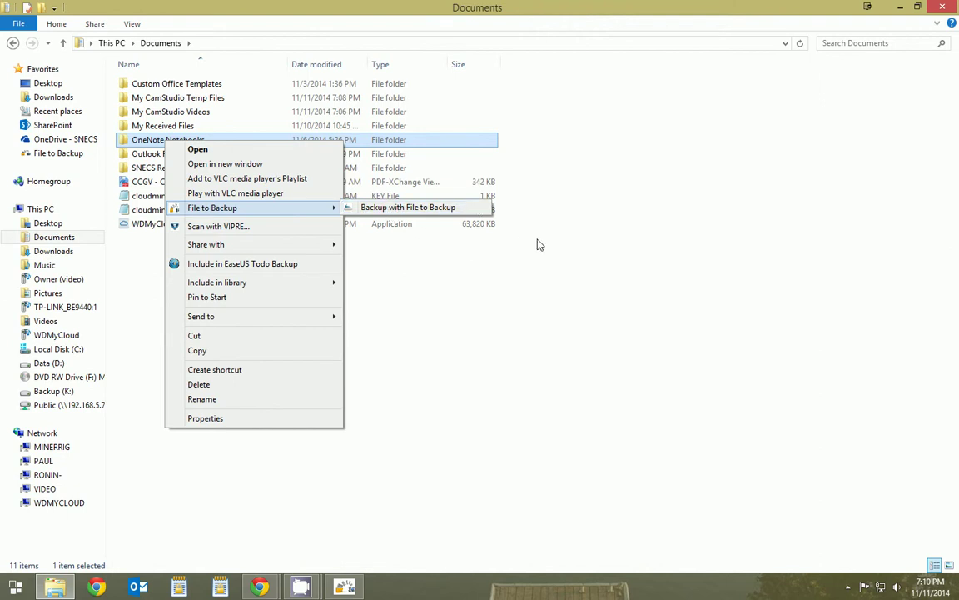
click(483, 237)
click(944, 9)
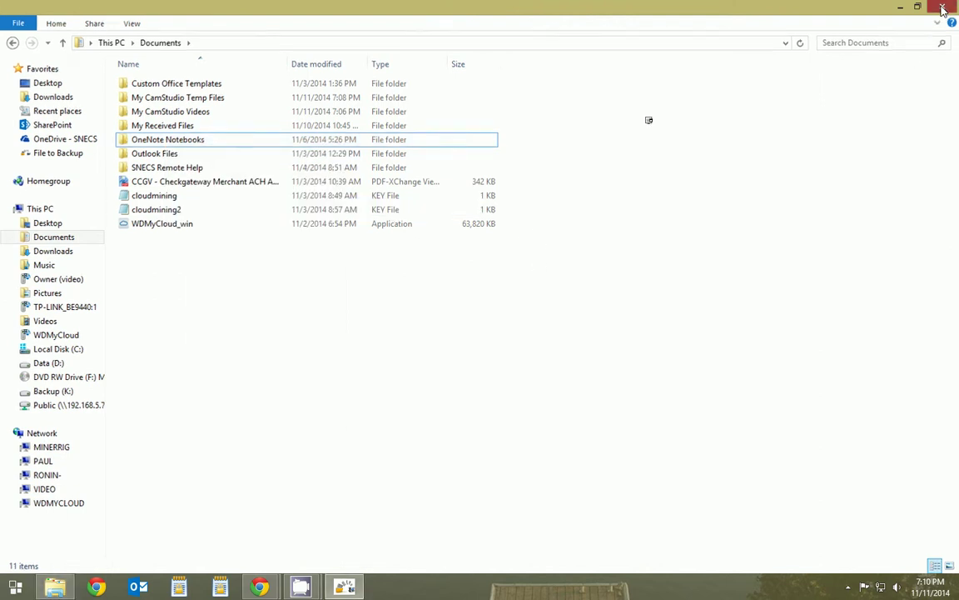
click(670, 436)
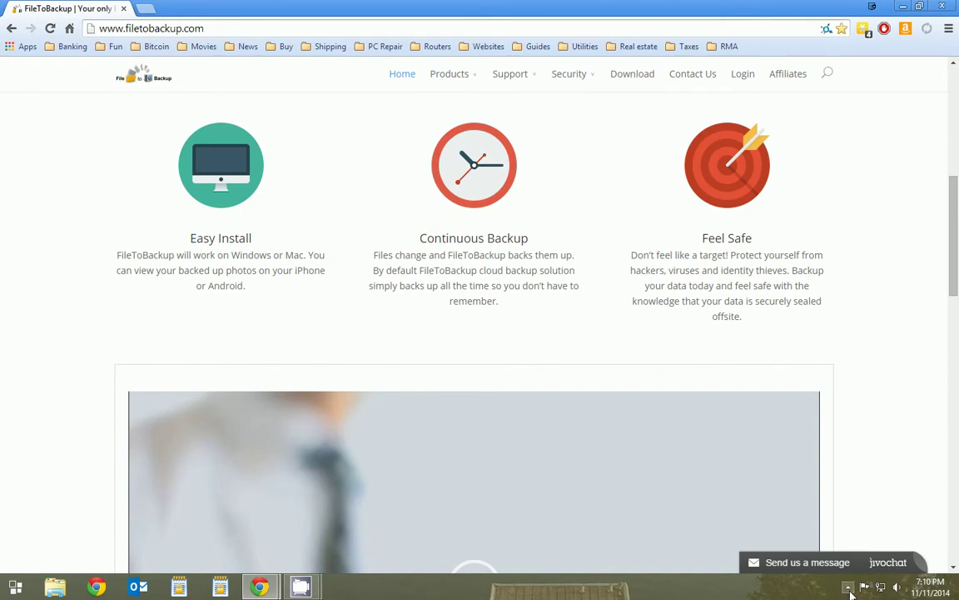
Open File to Backup Restore via the tray icon's Restore Backups option.
click(848, 586)
right_click(837, 497)
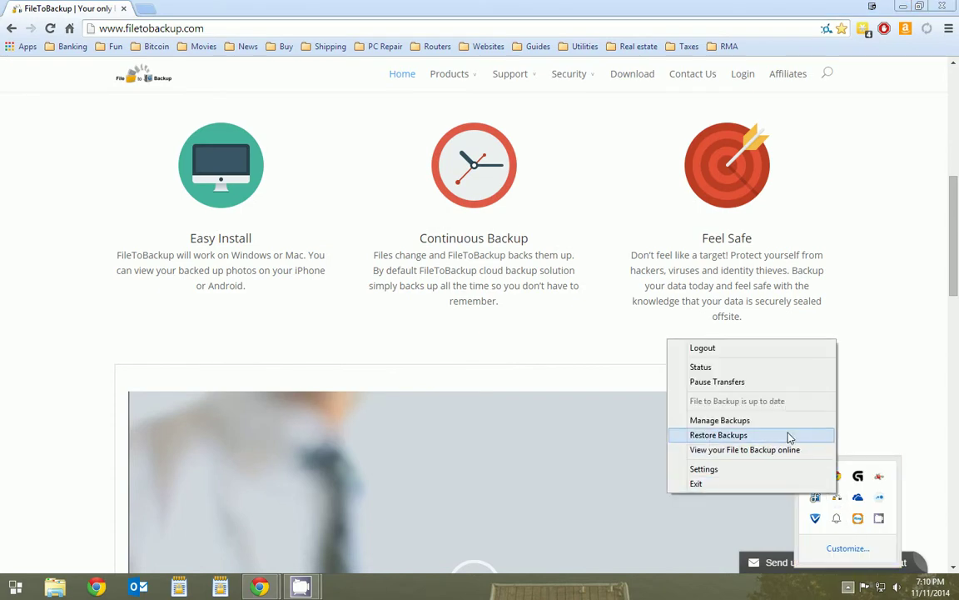
click(745, 440)
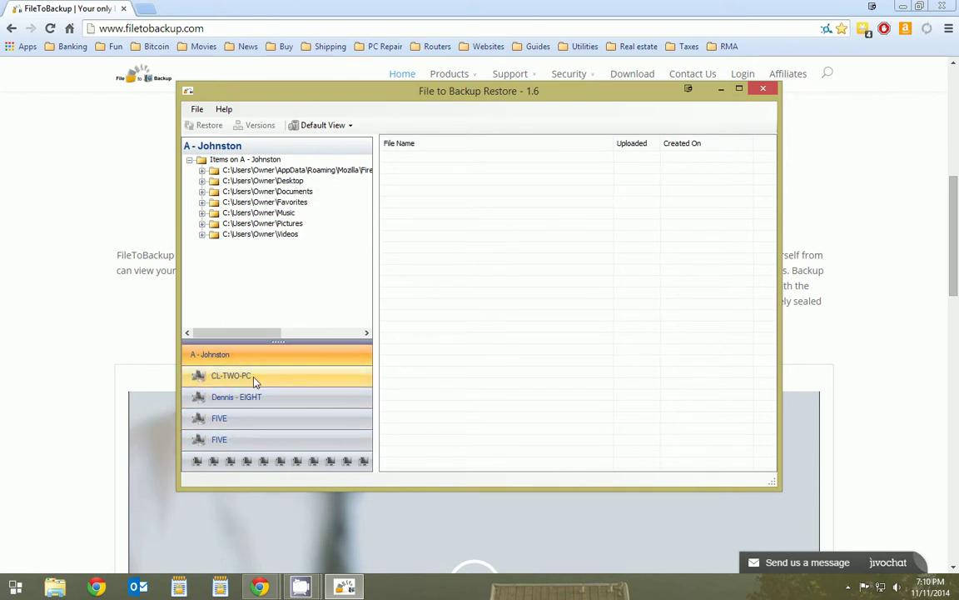
Browse FIVE's backup to C:\Users\Public\Desktop and start, then cancel, restoring the Milestone shortcut.
click(235, 422)
click(238, 170)
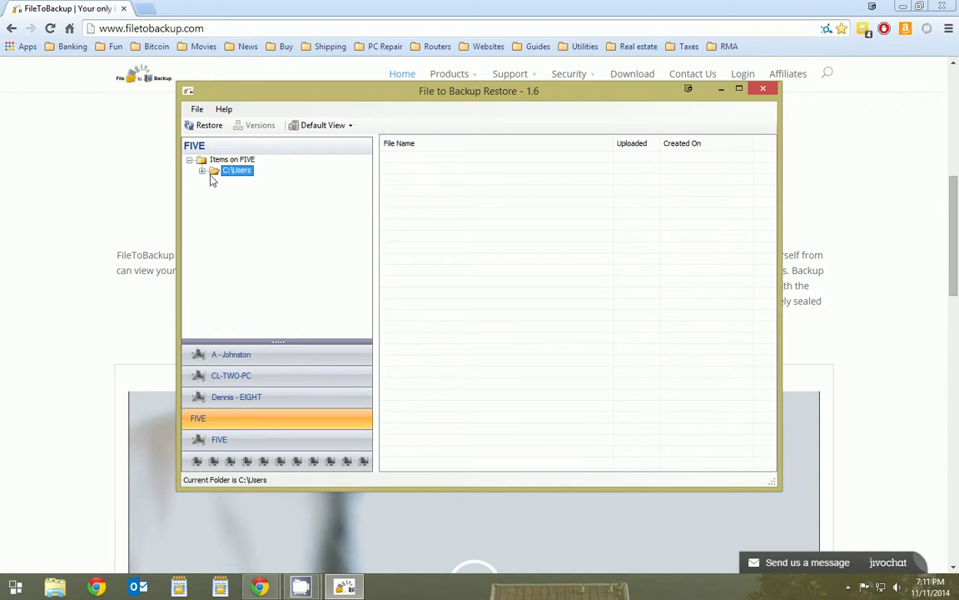
click(202, 171)
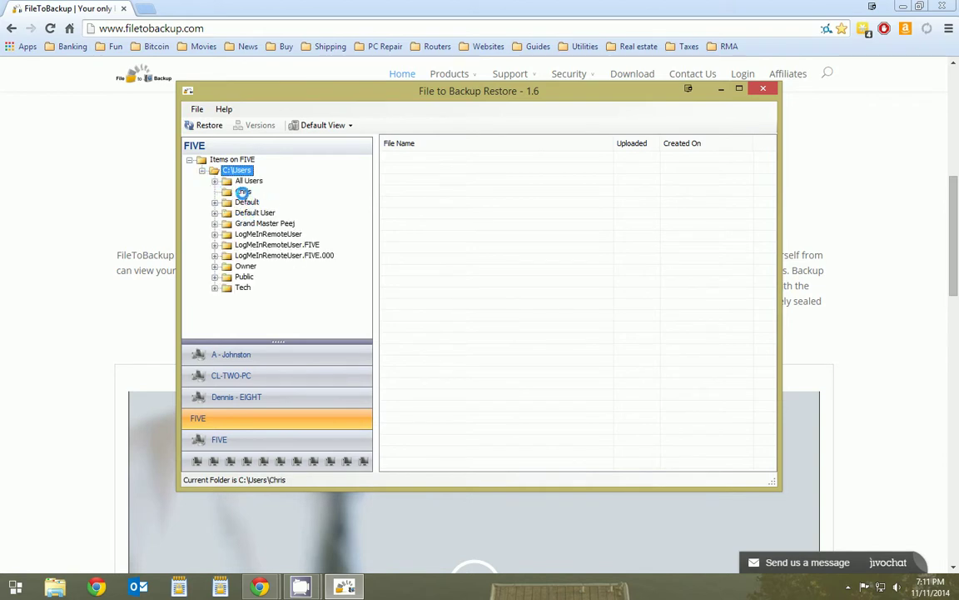
click(241, 192)
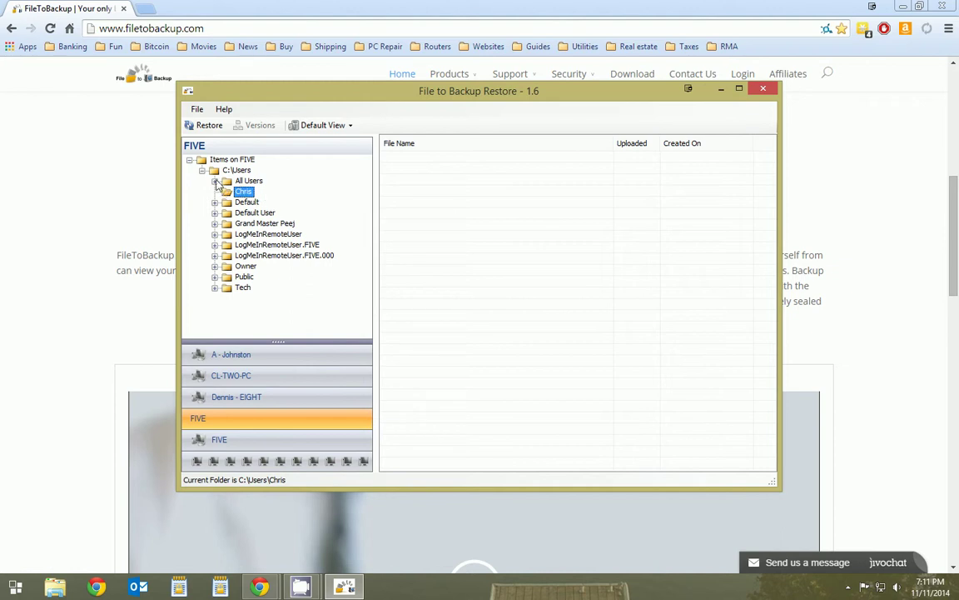
click(215, 277)
click(235, 246)
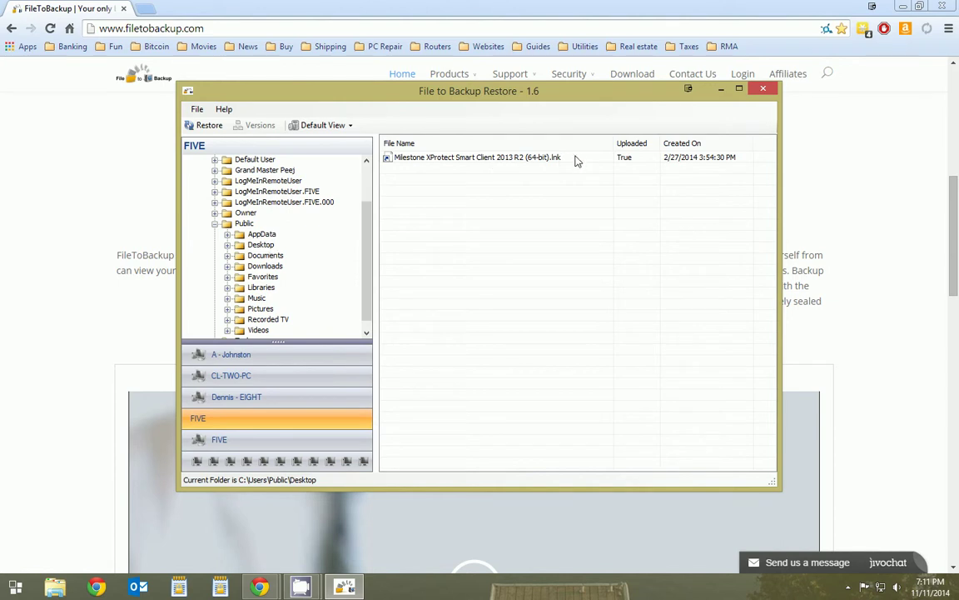
right_click(561, 161)
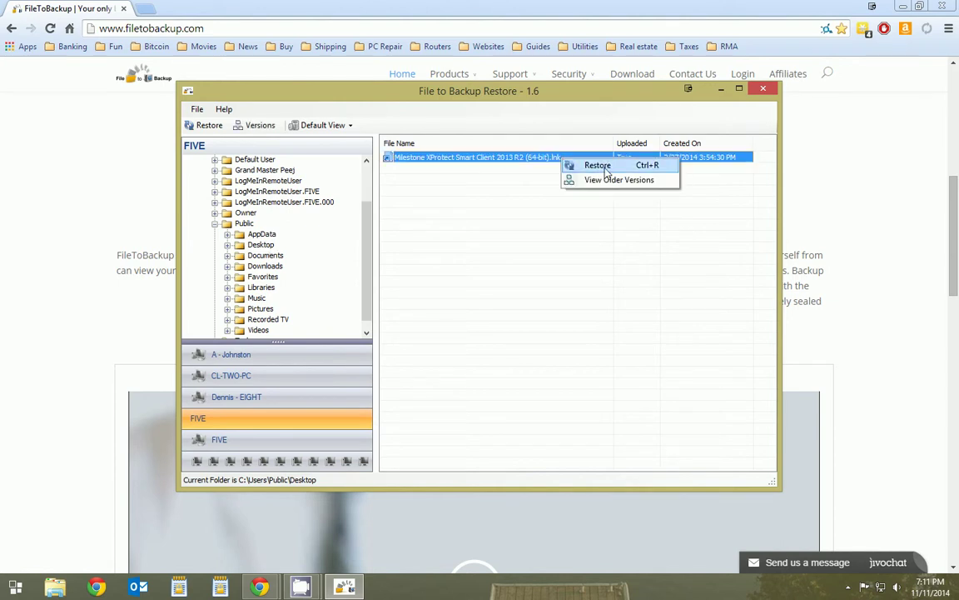
click(599, 165)
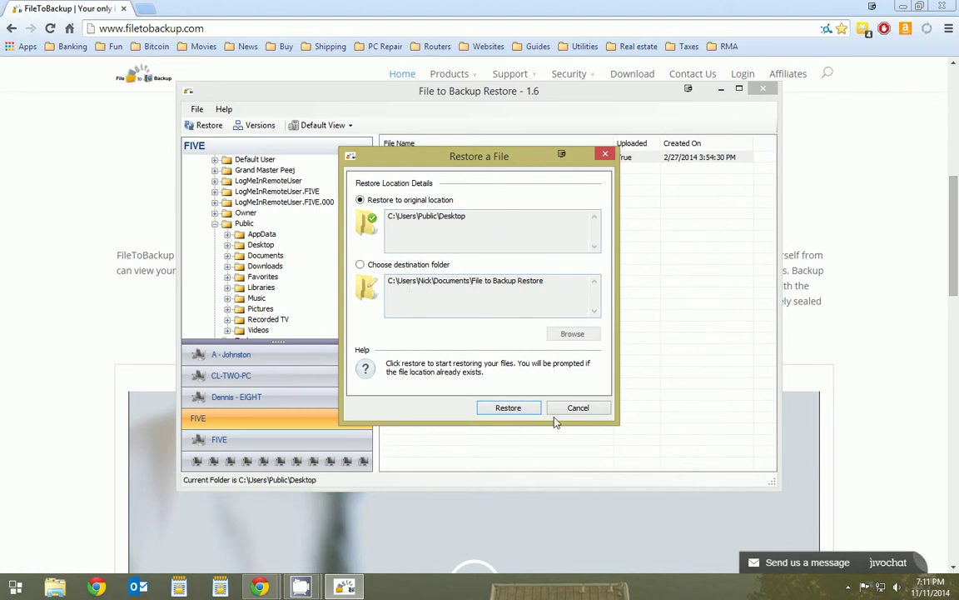
click(580, 409)
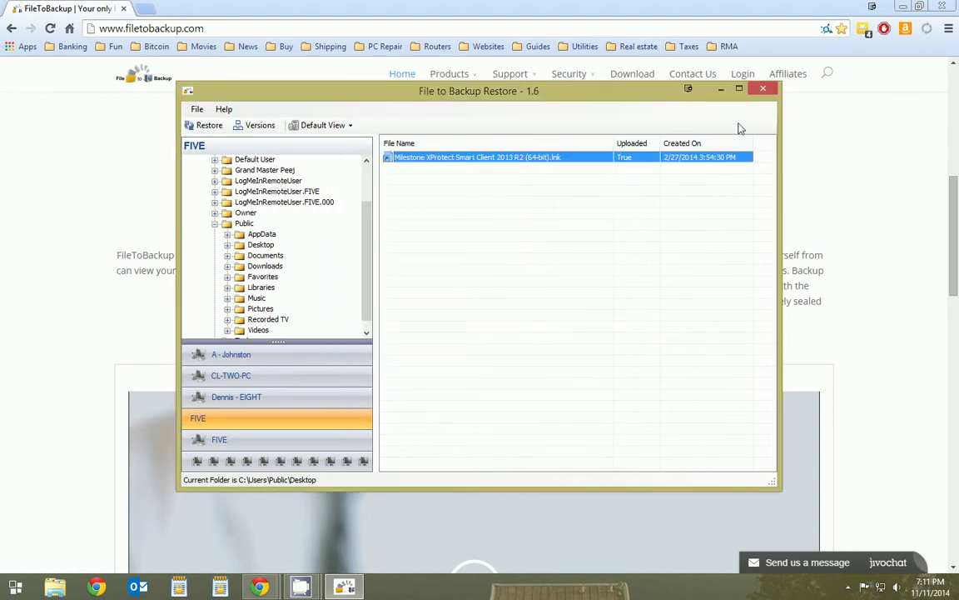
Close the Restore window and open the File to Backup account online from the tray icon.
click(765, 89)
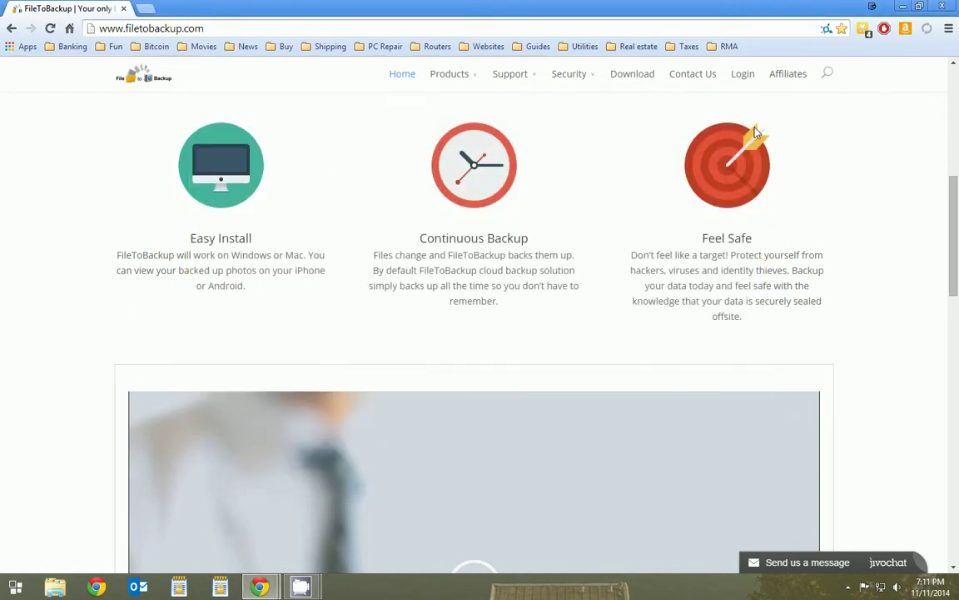
click(848, 586)
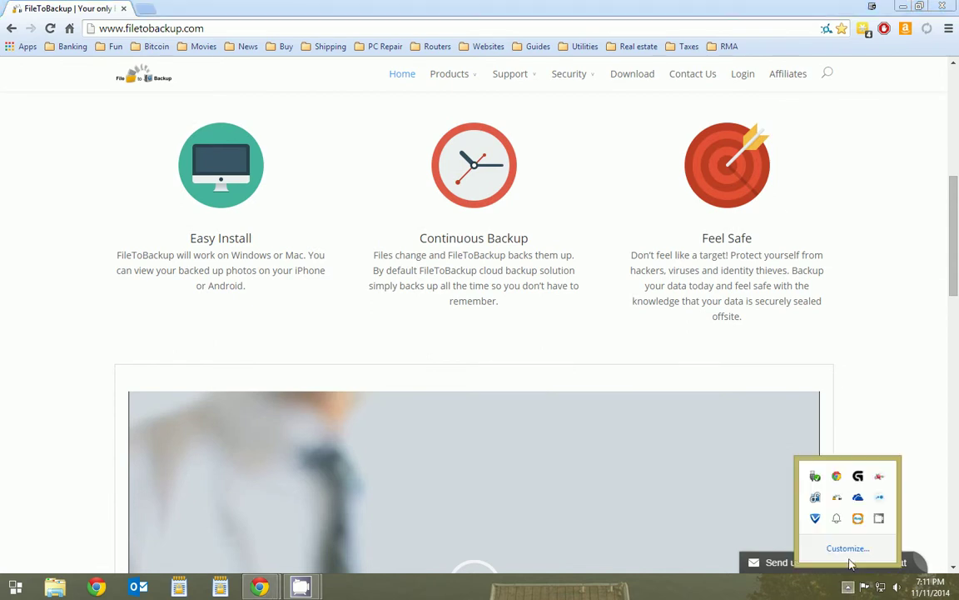
right_click(837, 499)
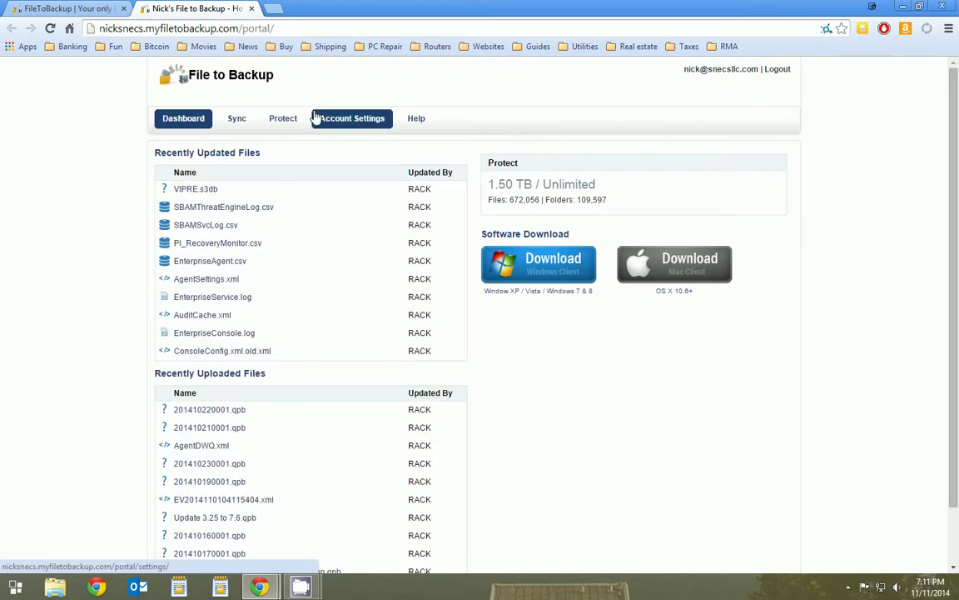
Go to the portal's Sync page, then its Protect page listing 16 backed-up computers.
click(242, 120)
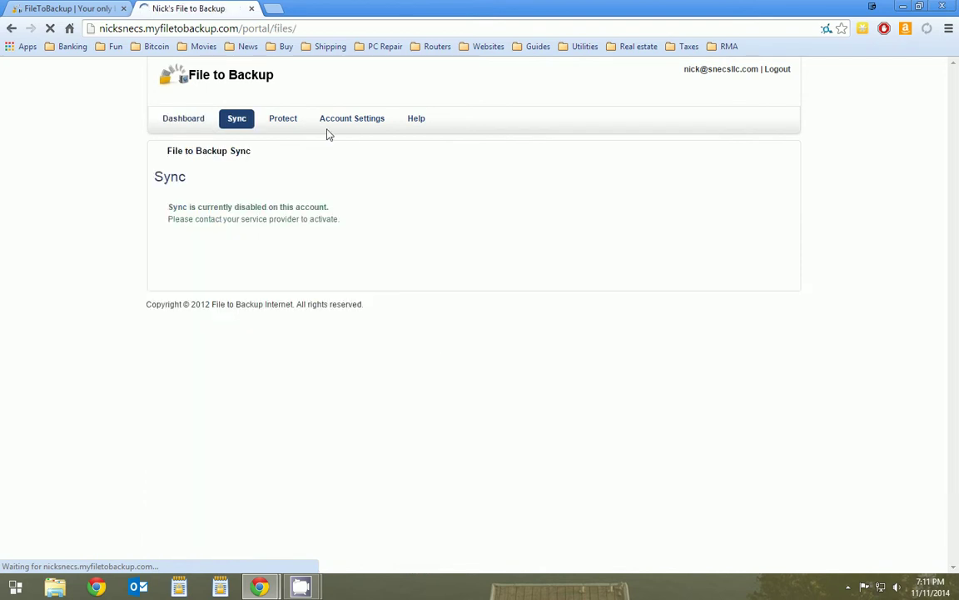
click(288, 124)
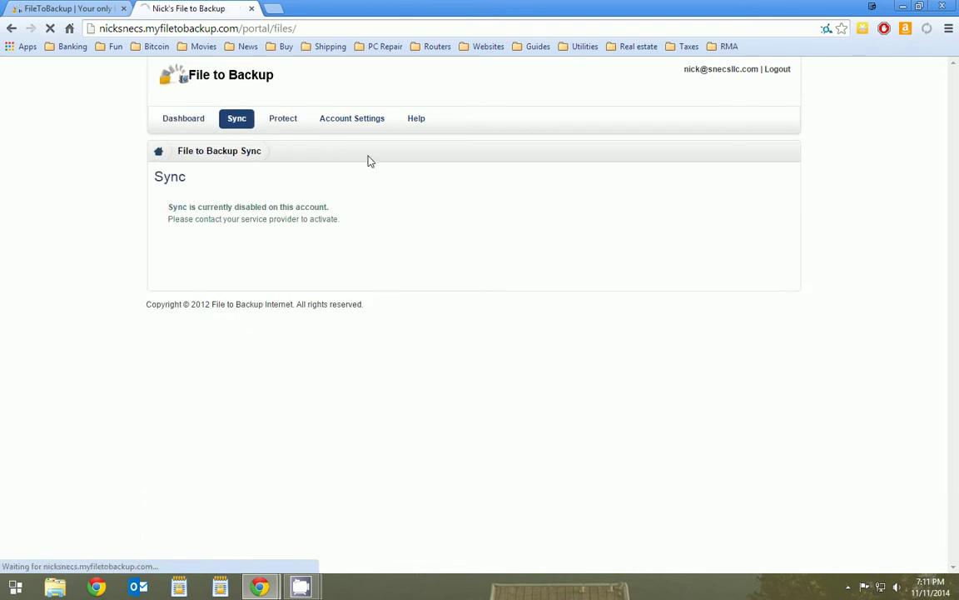
click(848, 586)
right_click(836, 497)
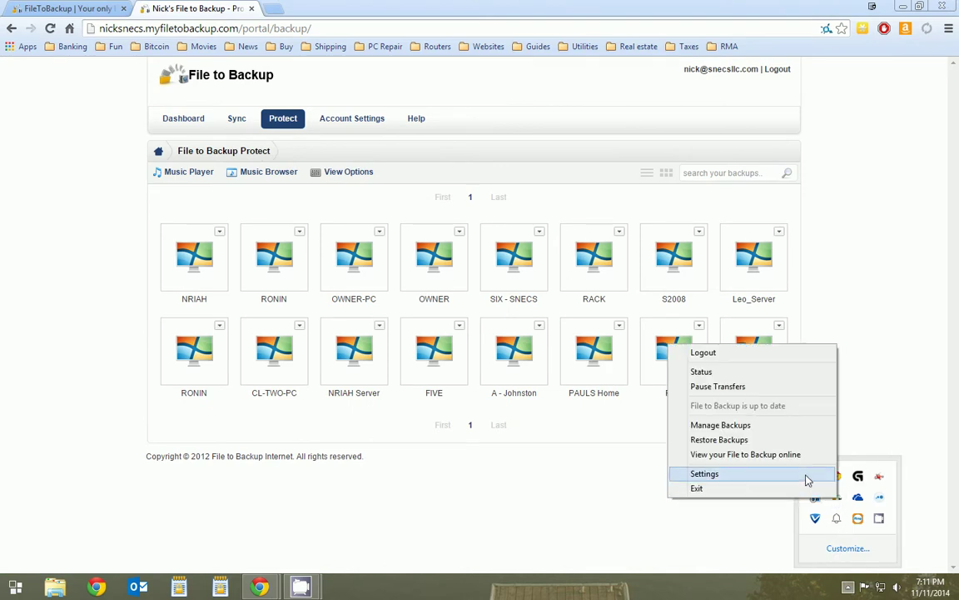
click(795, 481)
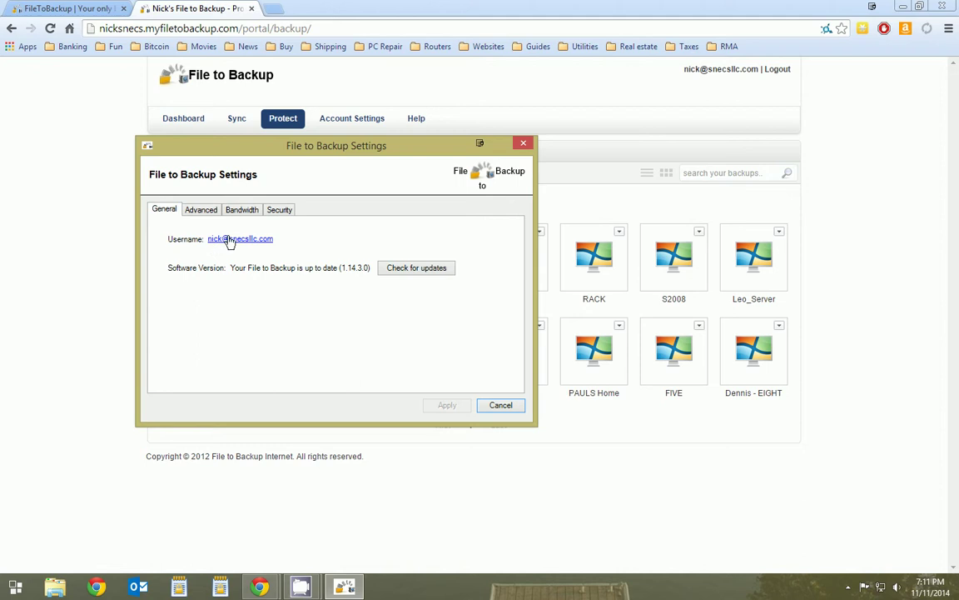
click(201, 211)
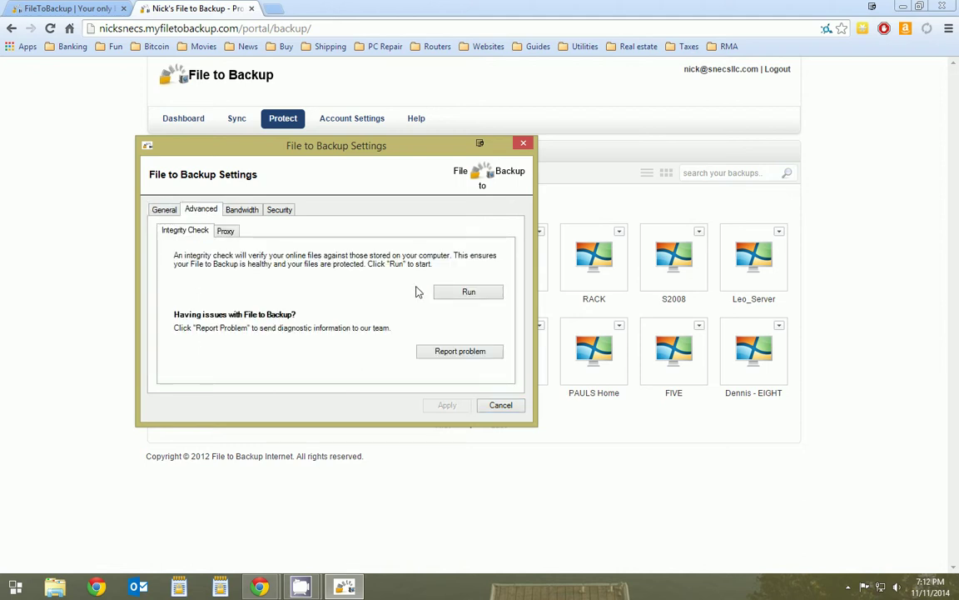
click(242, 211)
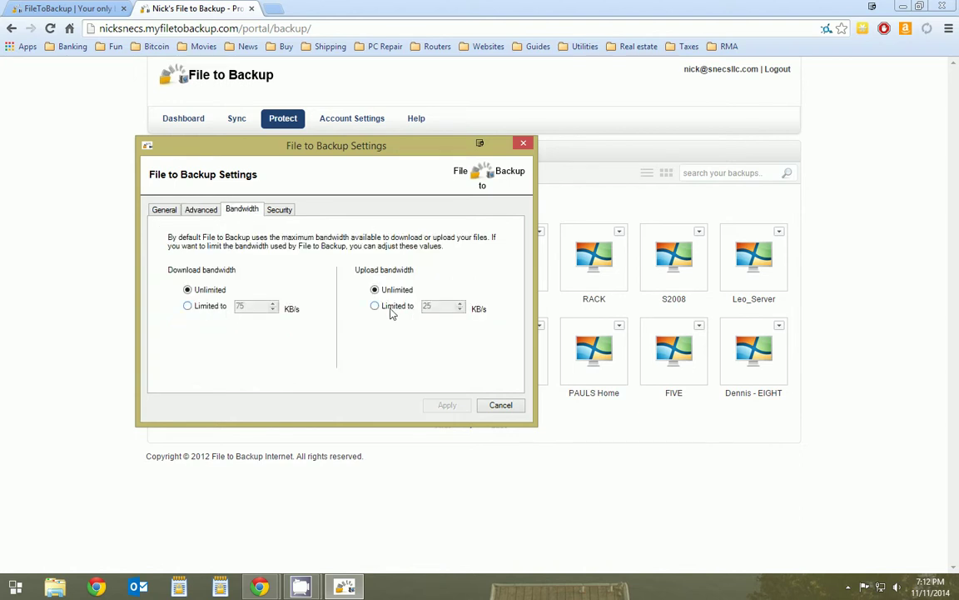
click(279, 211)
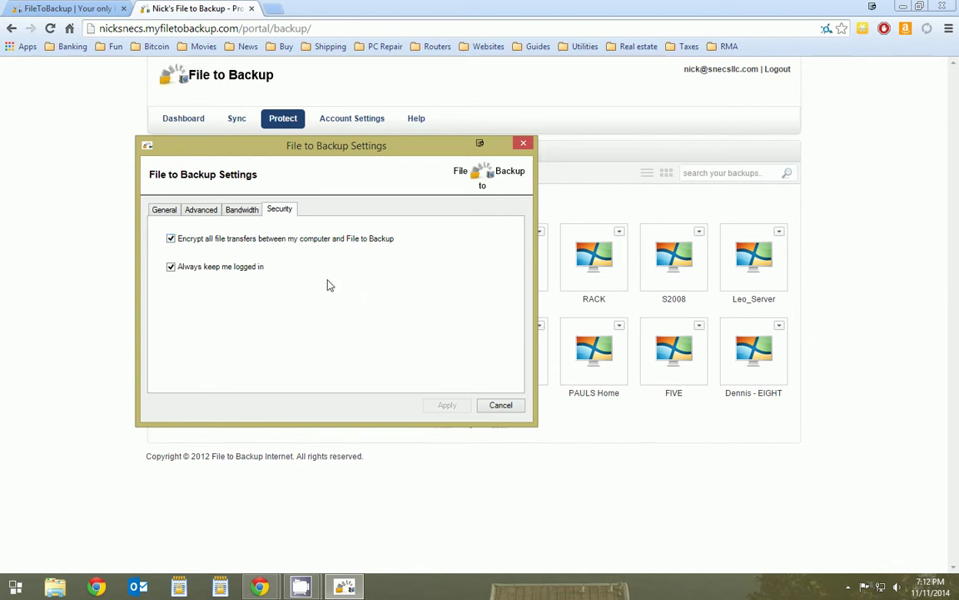
click(501, 407)
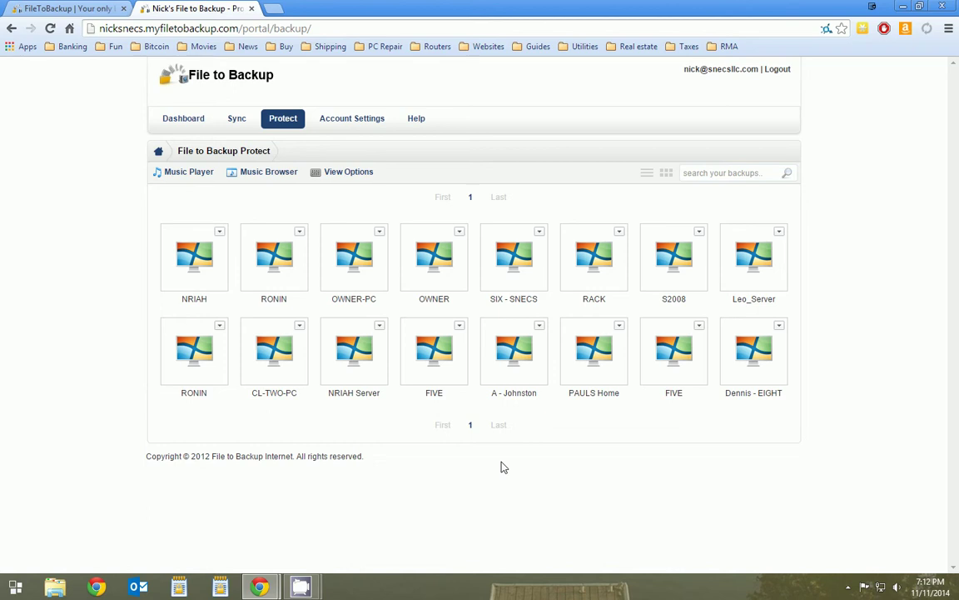
Return to the filetobackup.com tab, scroll through its features and statistics, then back to the $3.90/month banner.
click(62, 9)
scroll(746, 376, up, 2)
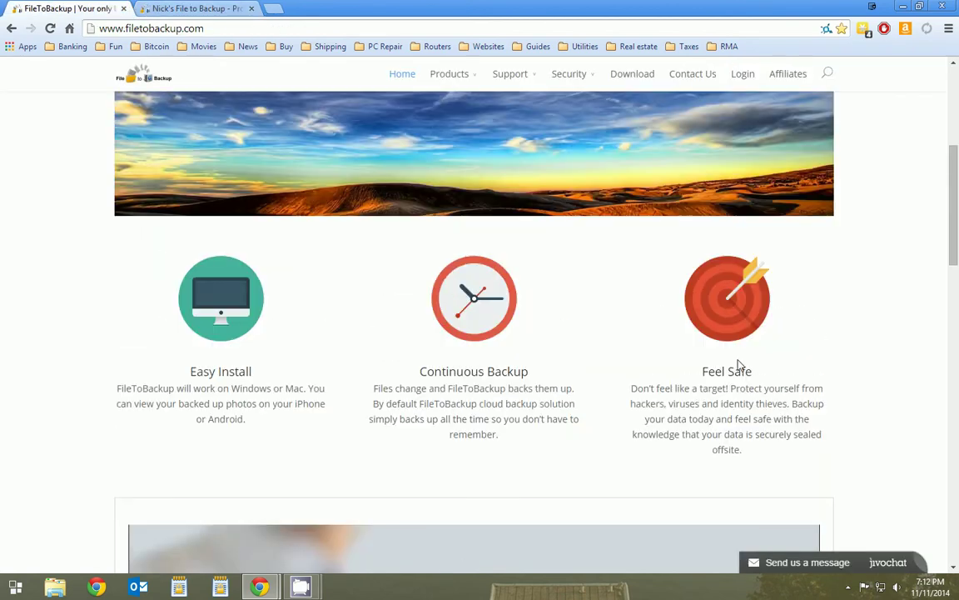
scroll(846, 405, up, 1)
scroll(847, 404, down, 2)
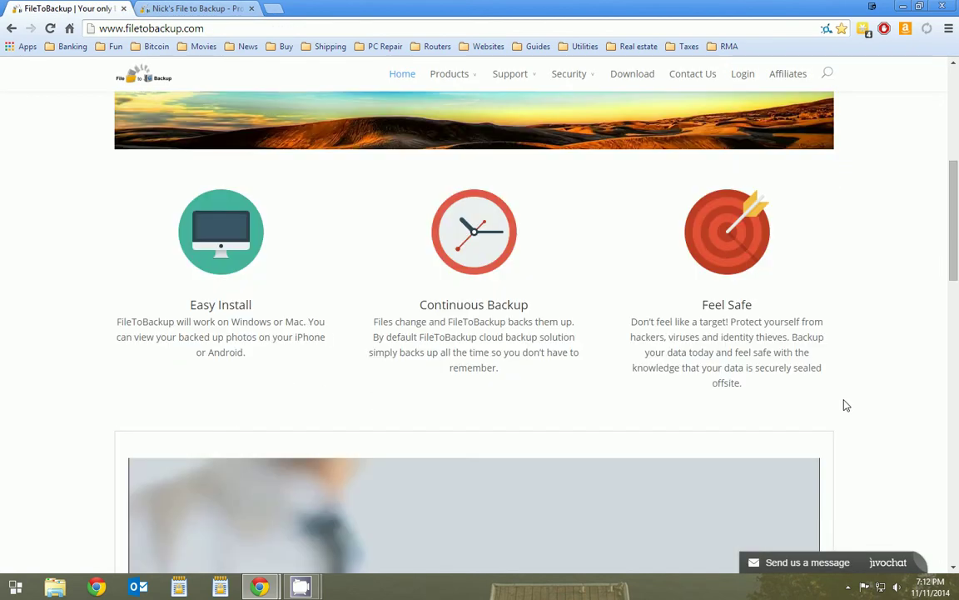
scroll(846, 404, down, 2)
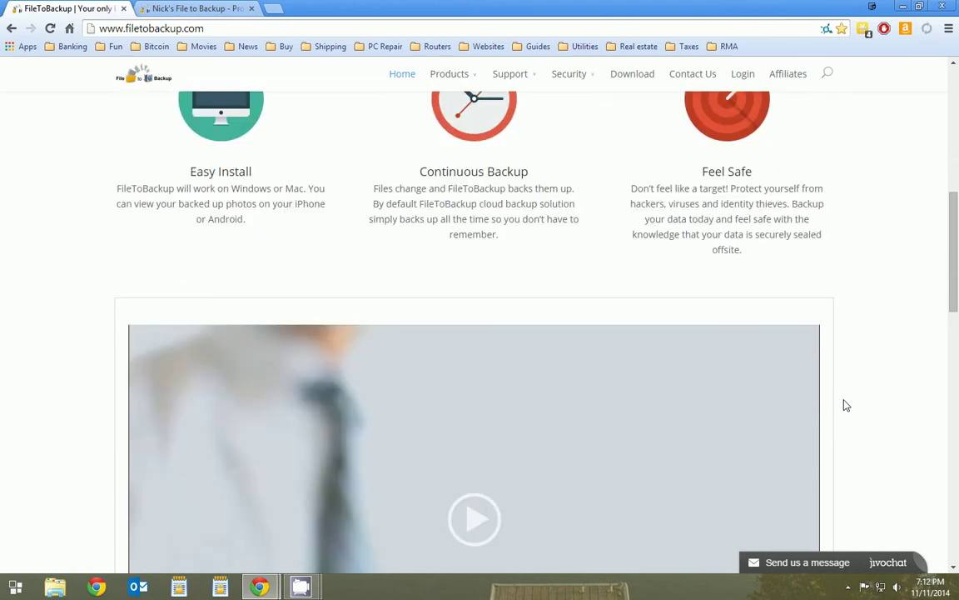
scroll(846, 405, down, 6)
scroll(846, 405, down, 1)
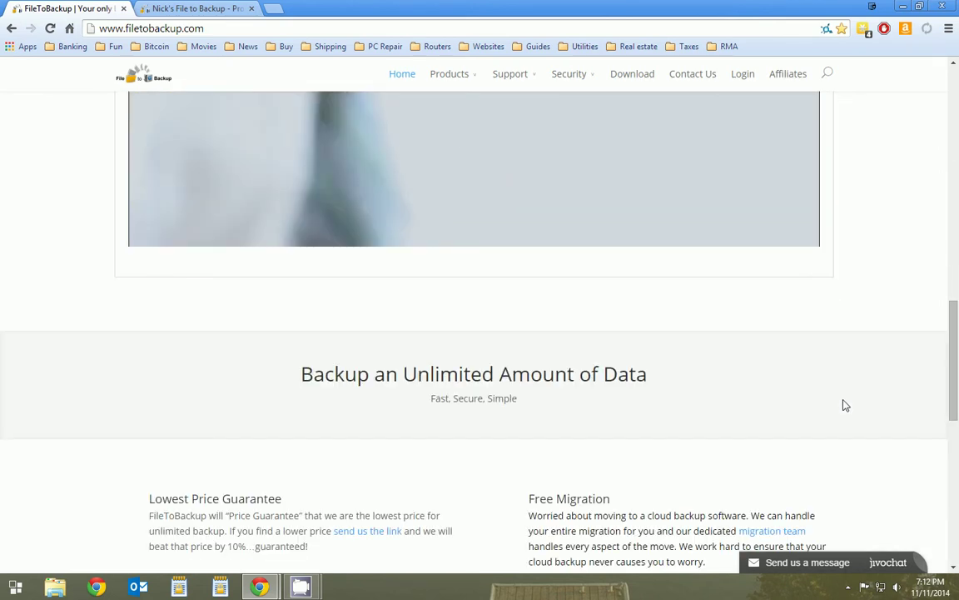
scroll(846, 405, down, 3)
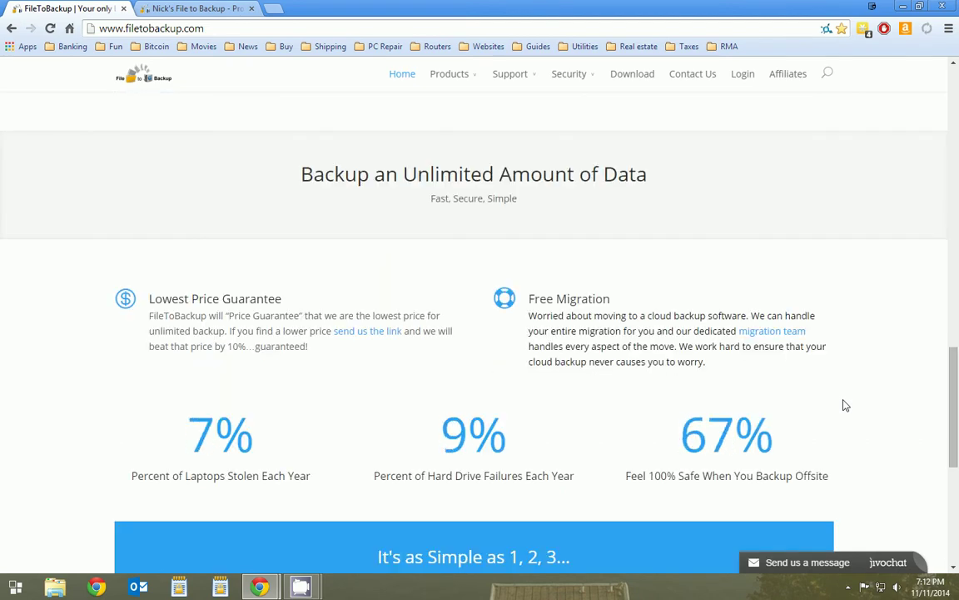
scroll(847, 404, down, 1)
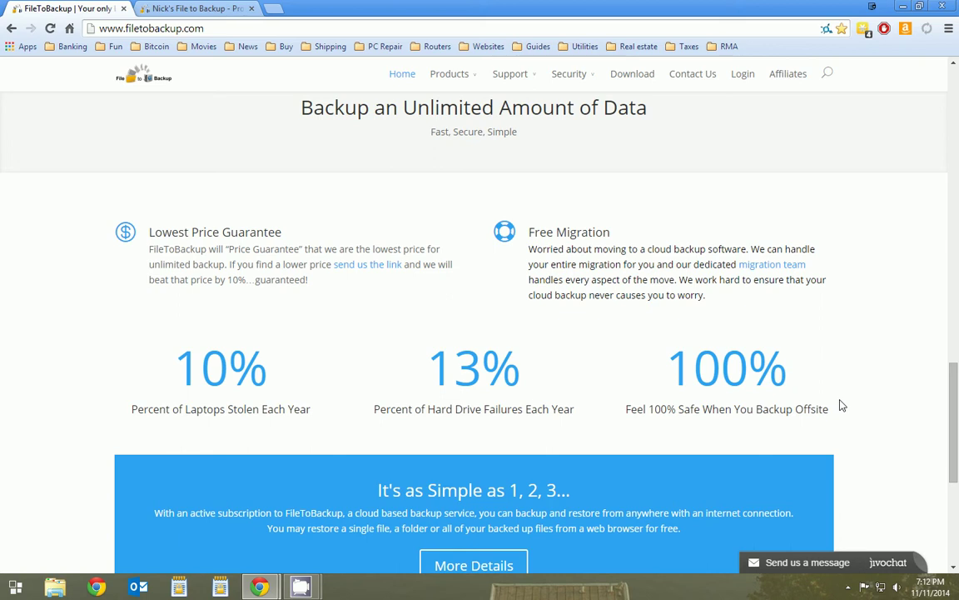
scroll(841, 405, down, 1)
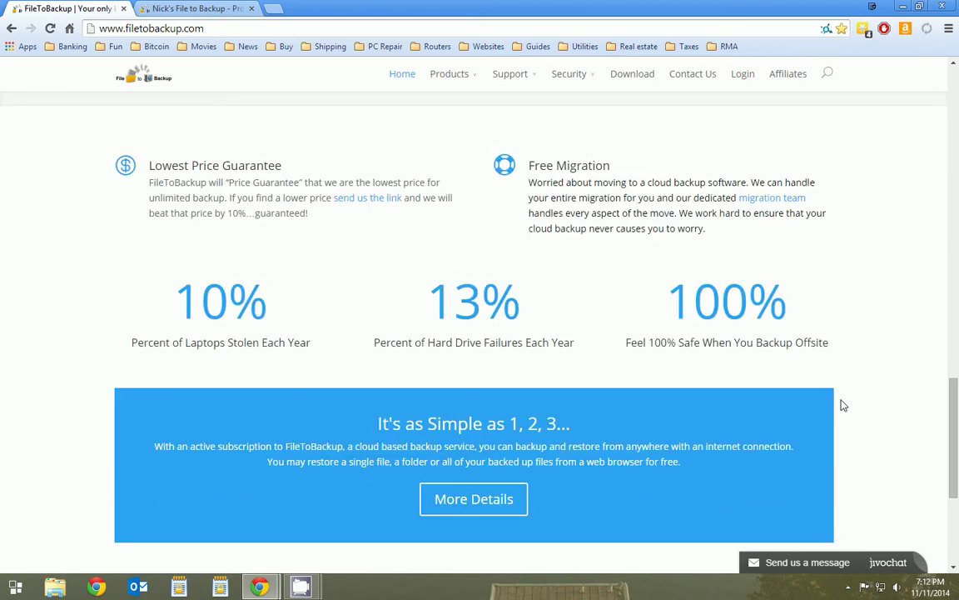
scroll(847, 391, up, 9)
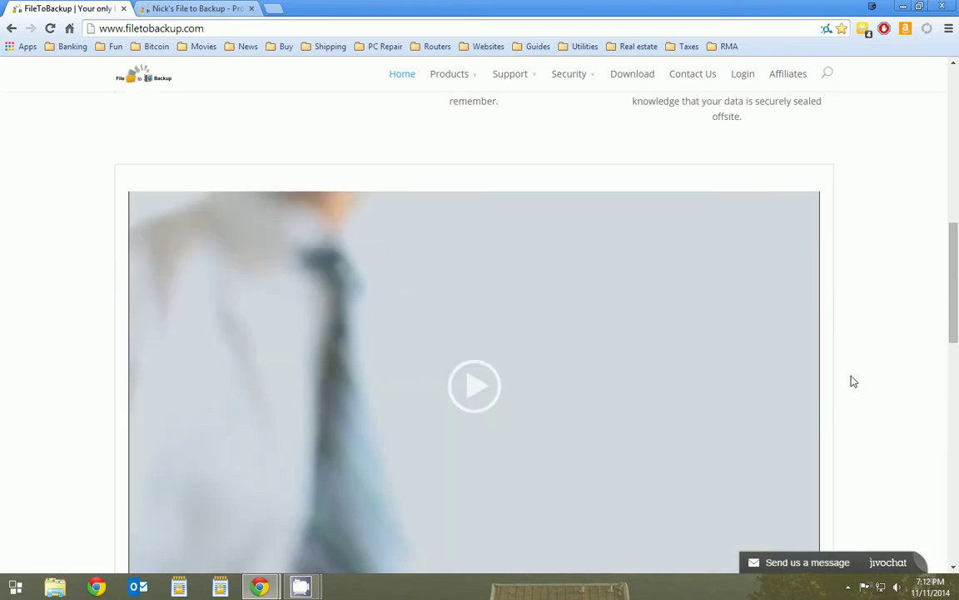
scroll(853, 381, up, 6)
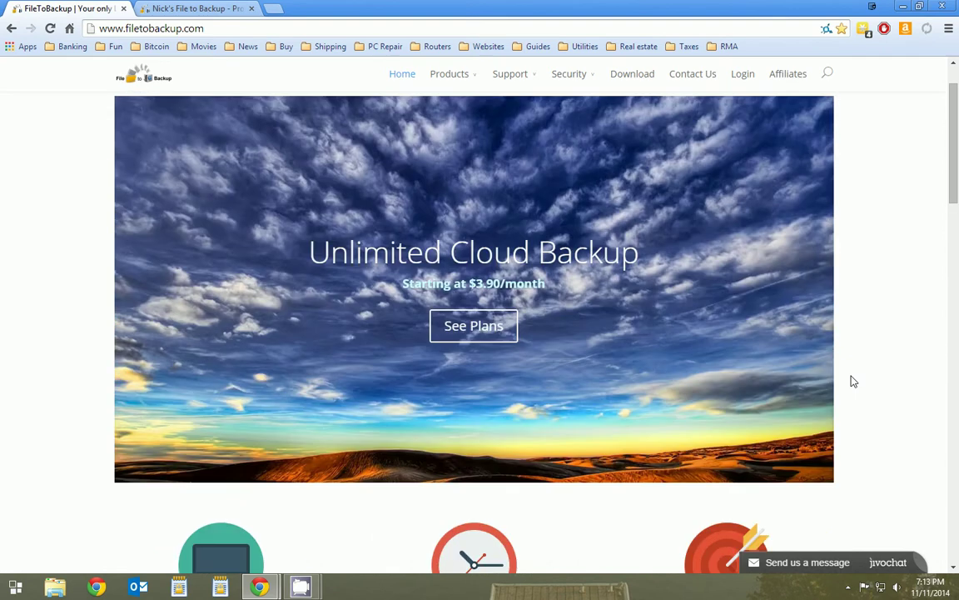
scroll(867, 304, up, 1)
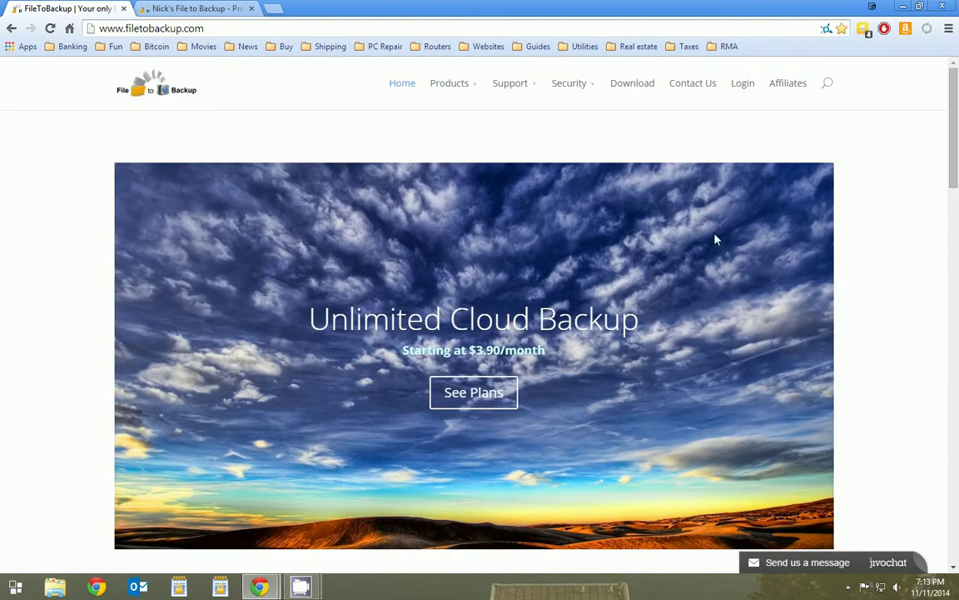
mouse_move(463, 101)
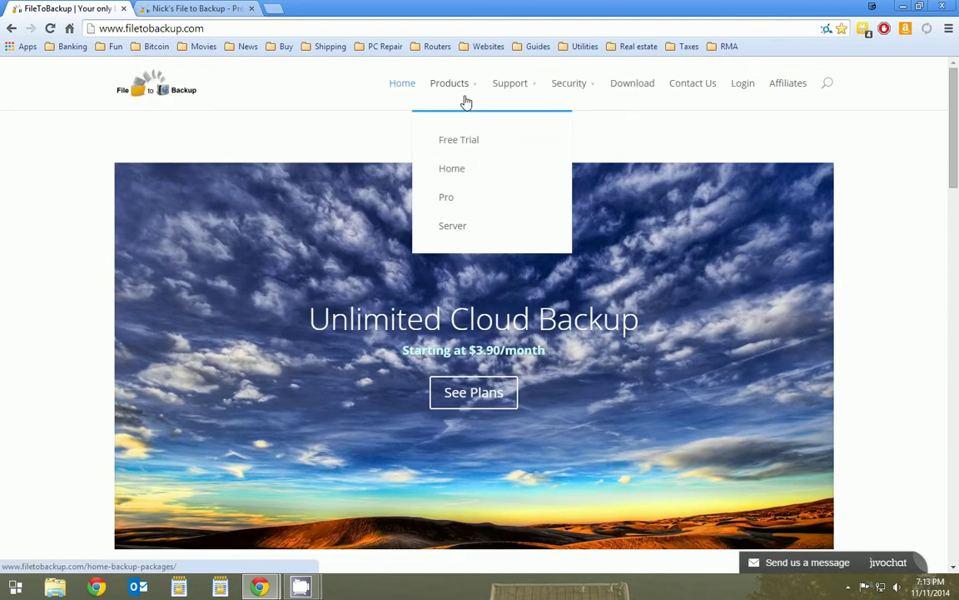
mouse_move(518, 90)
mouse_move(567, 147)
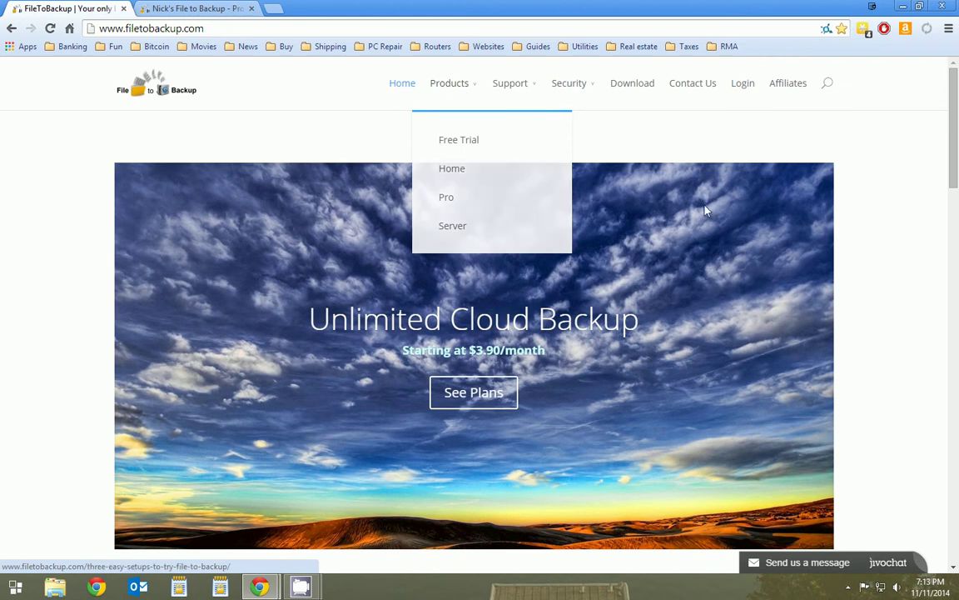
scroll(878, 244, down, 5)
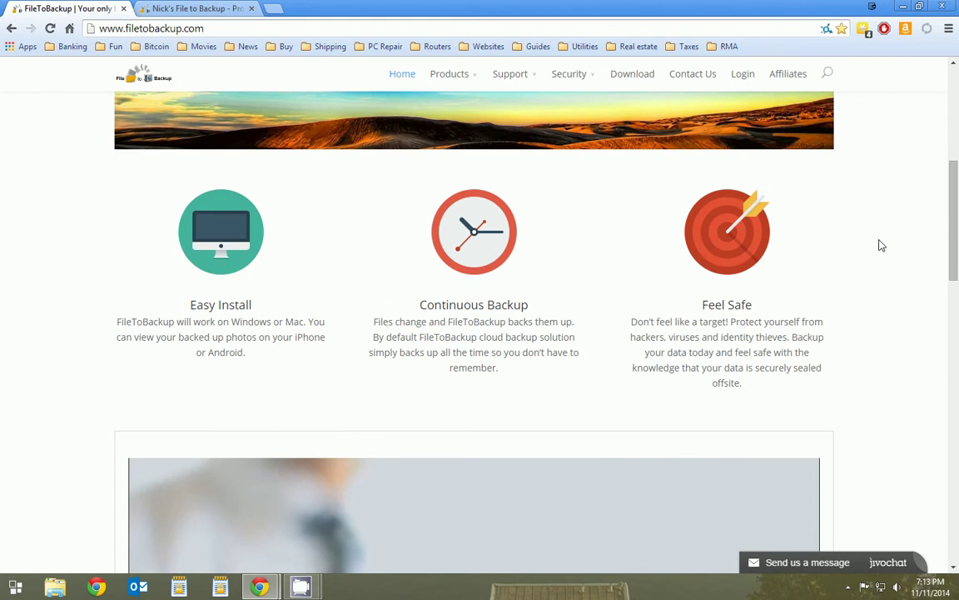